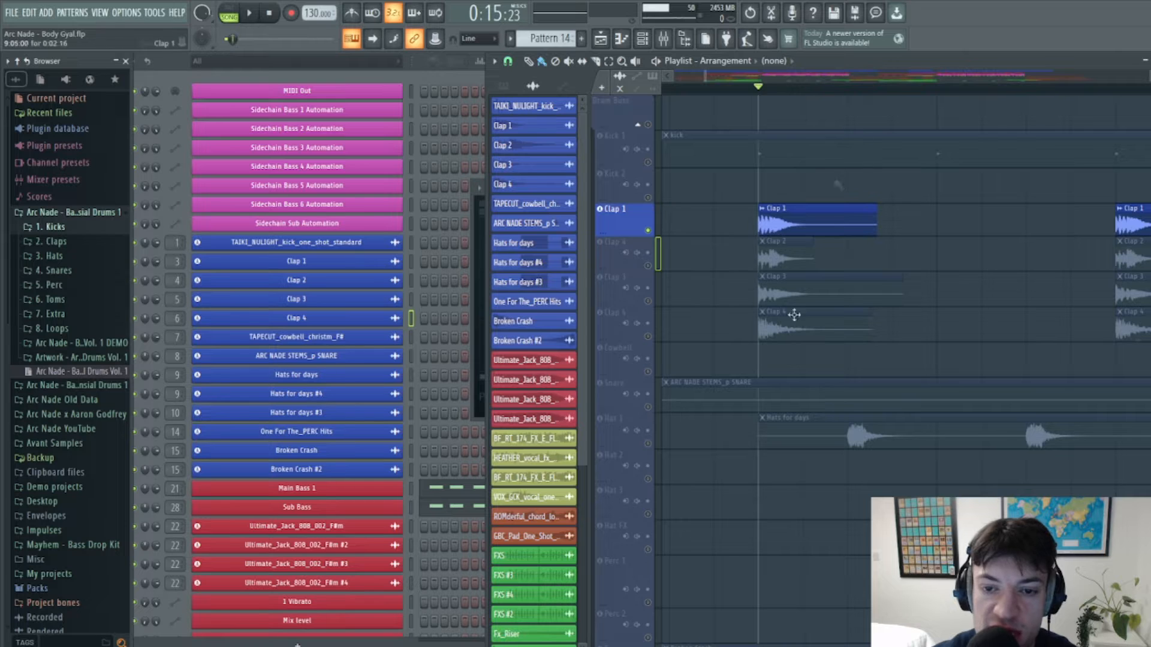
Open the Clap 1 clip's channel settings from the playlist to examine its sample settings
scroll(758, 204, "up", 3)
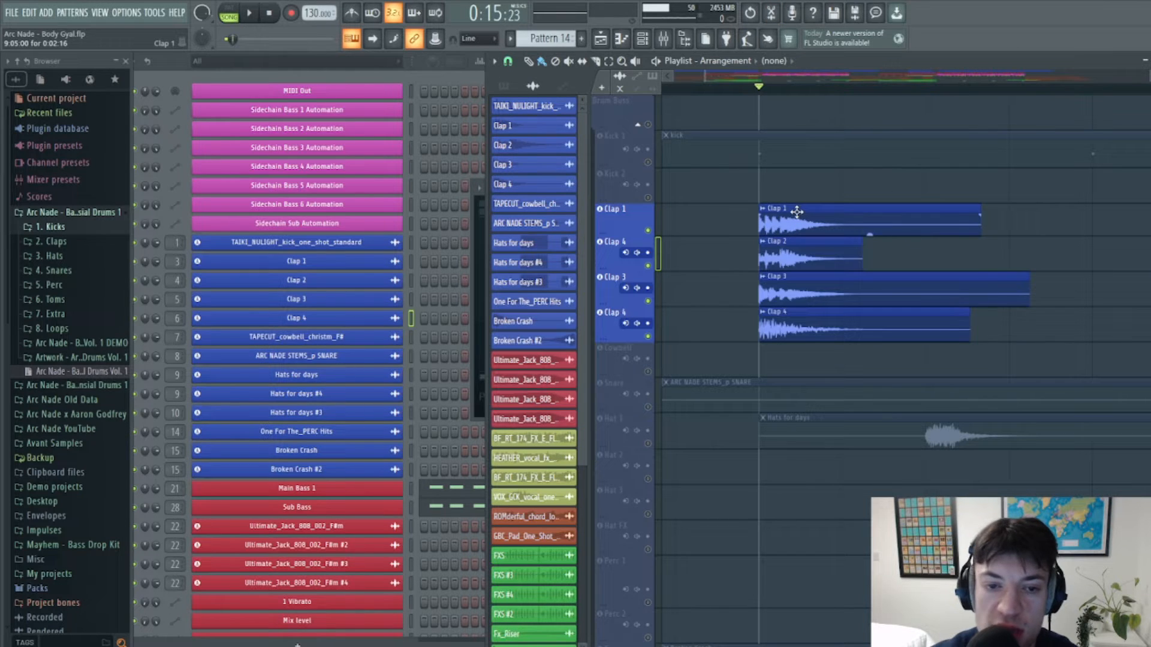
double_click(796, 209)
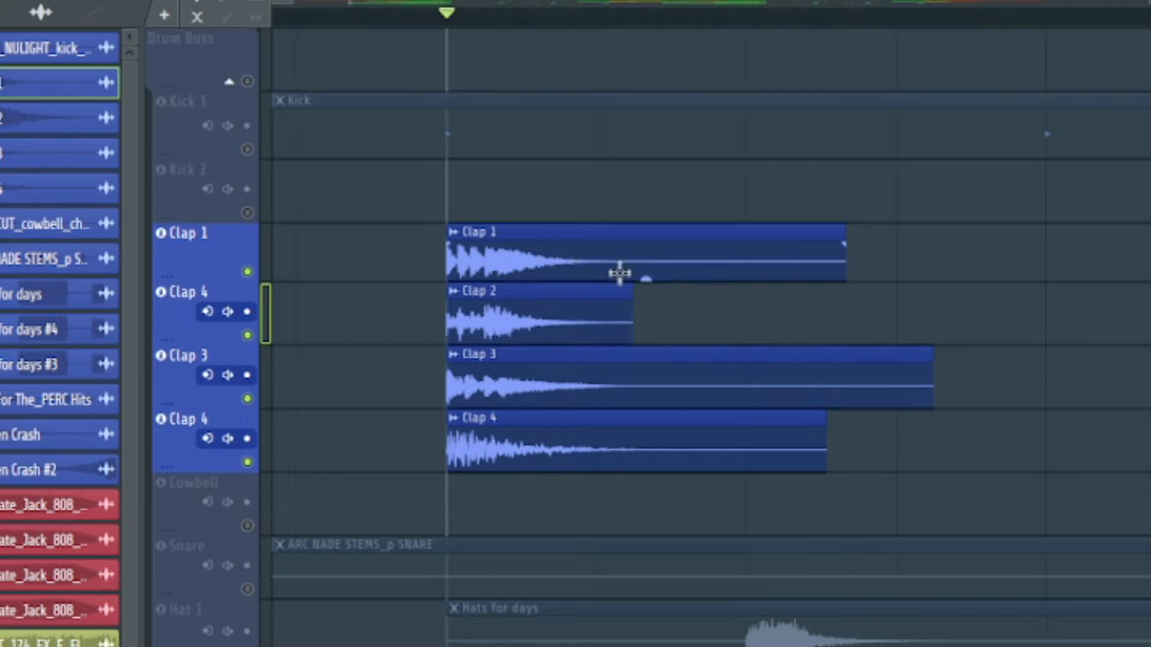
left_click(13, 5)
left_click(41, 289)
left_click(597, 12)
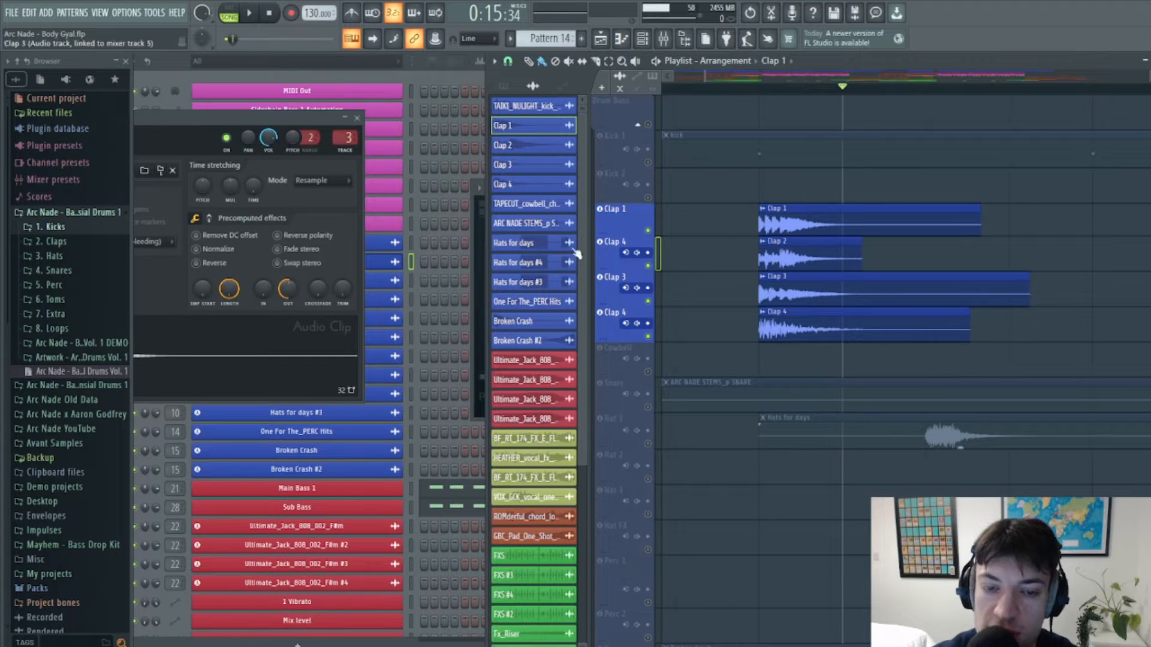
Mute the three clap tracks below Clap 1 in the playlist so only the Clap 1 layer plays
left_click_drag(657, 273, 655, 342)
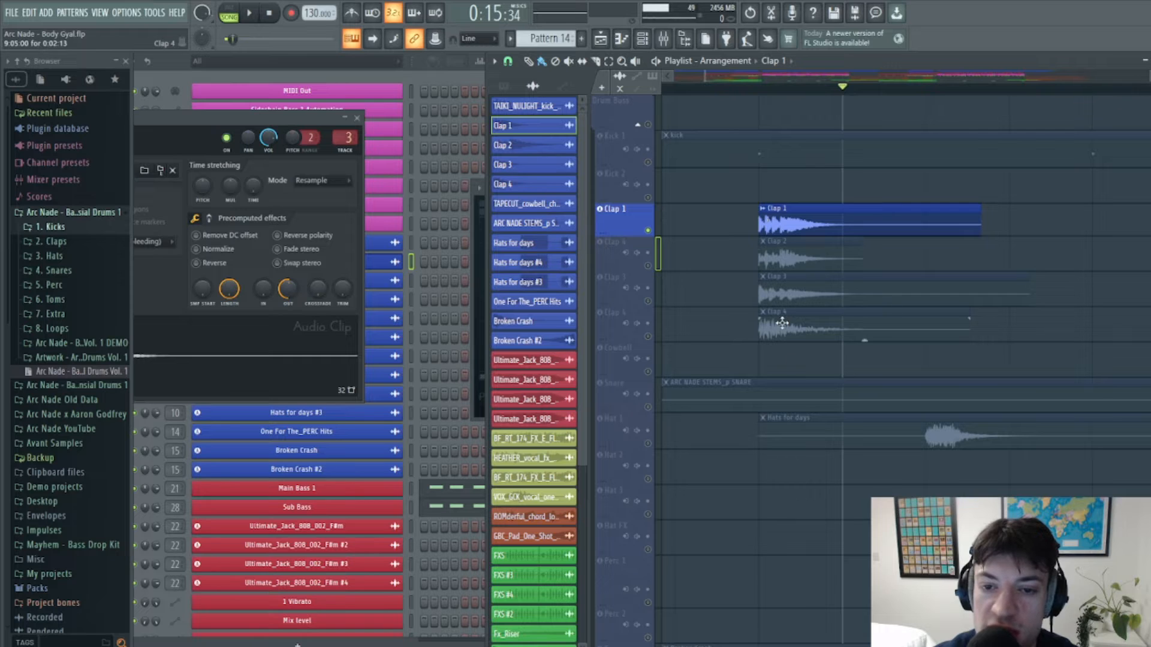
left_click_drag(657, 273, 656, 327)
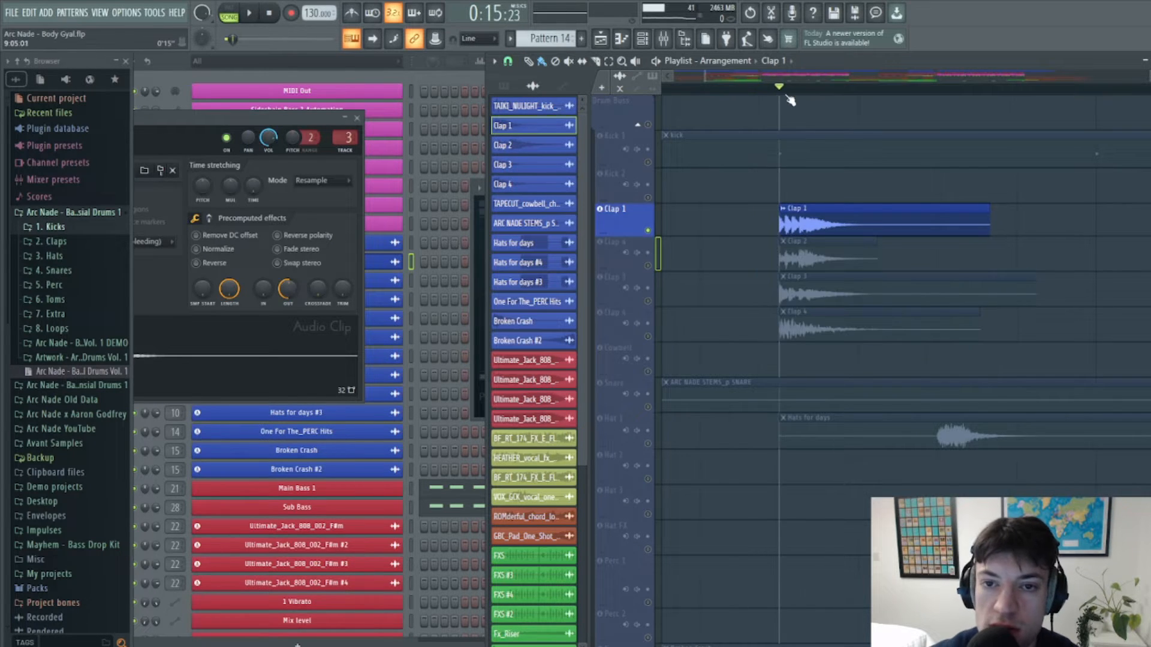
Show the clap inserts in the mixer and examine the Fruity parametric EQ 2 curve on the Clap 1 insert
key("F9")
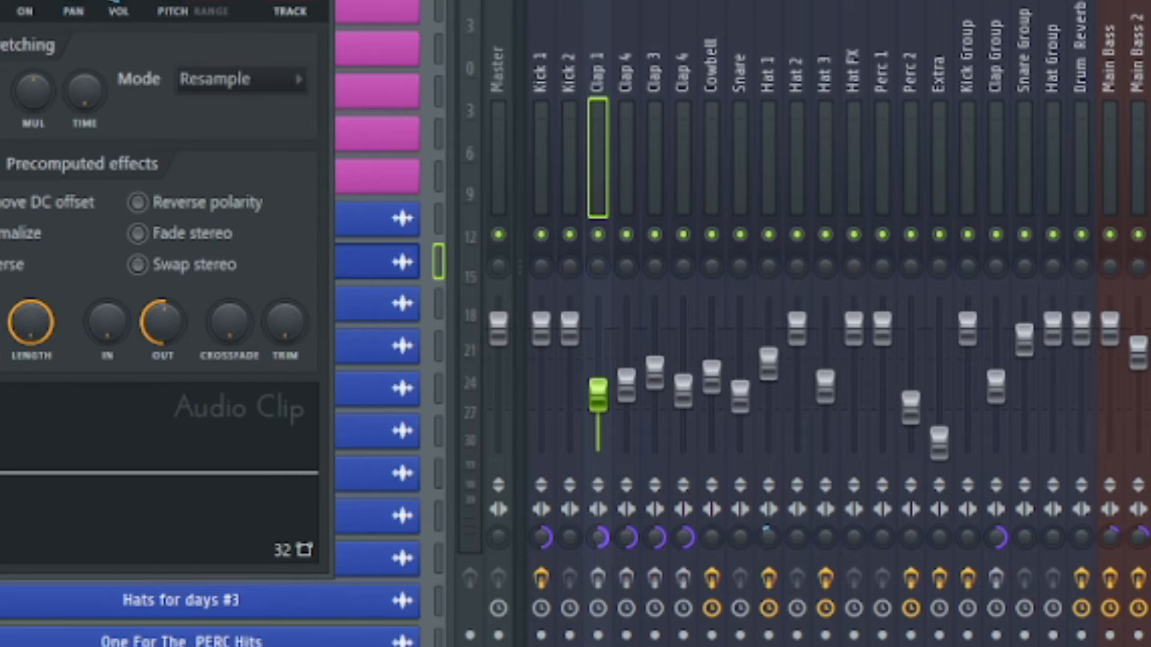
left_click(627, 549)
left_click(664, 548)
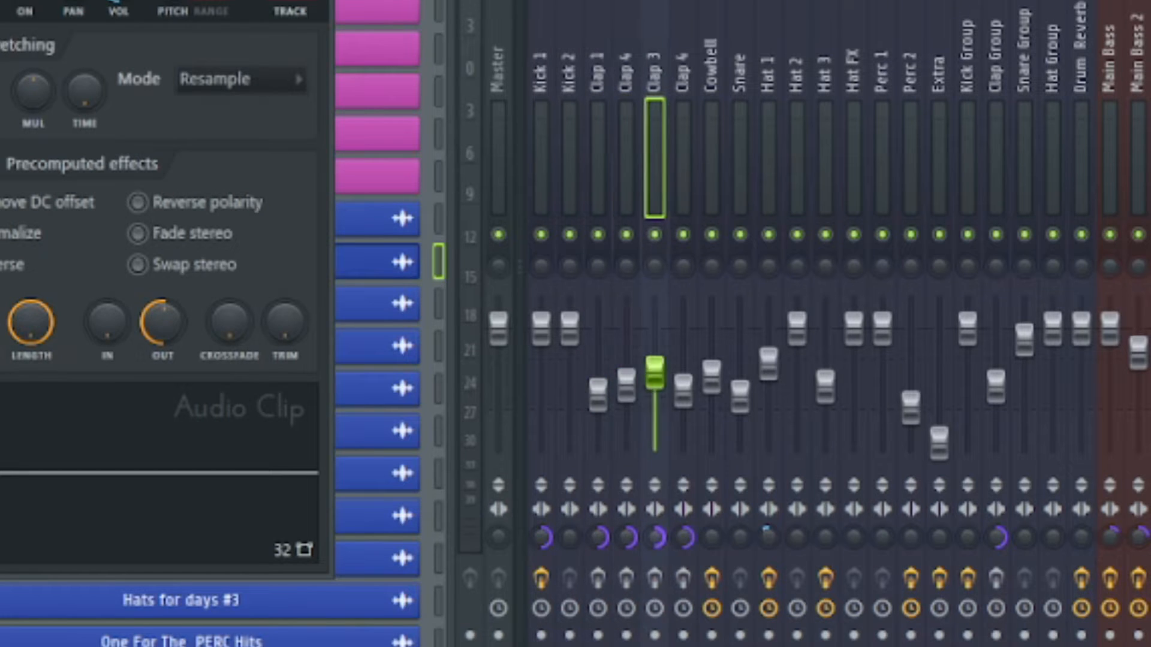
left_click_drag(599, 539, 599, 580)
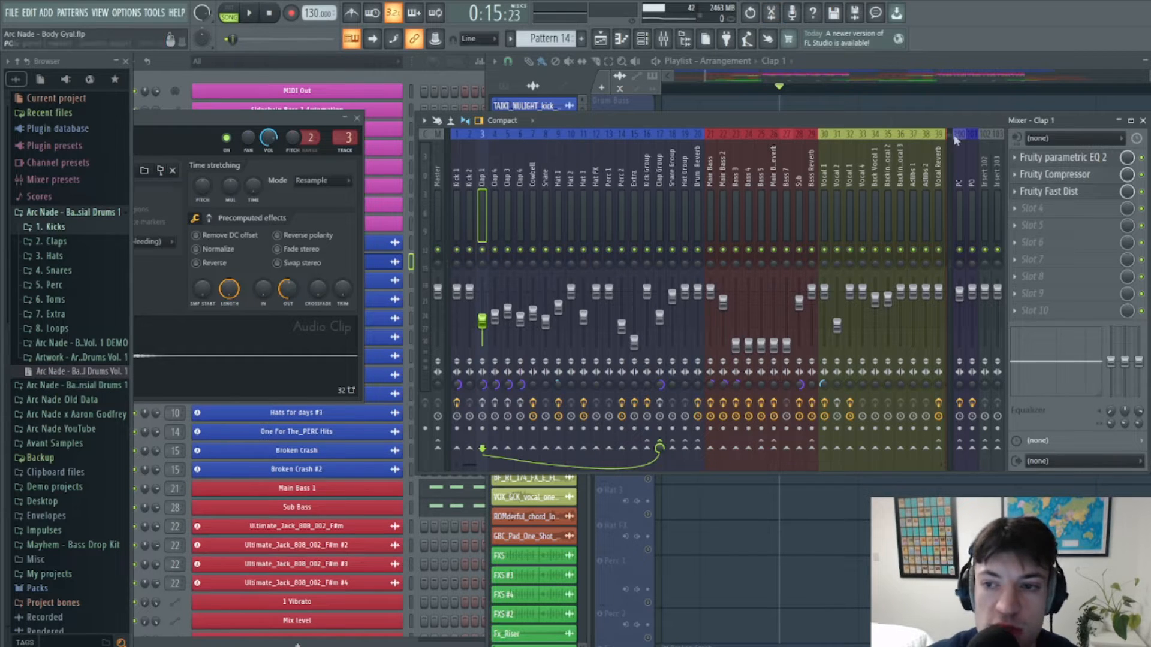
left_click(1057, 157)
left_click_drag(730, 135, 835, 130)
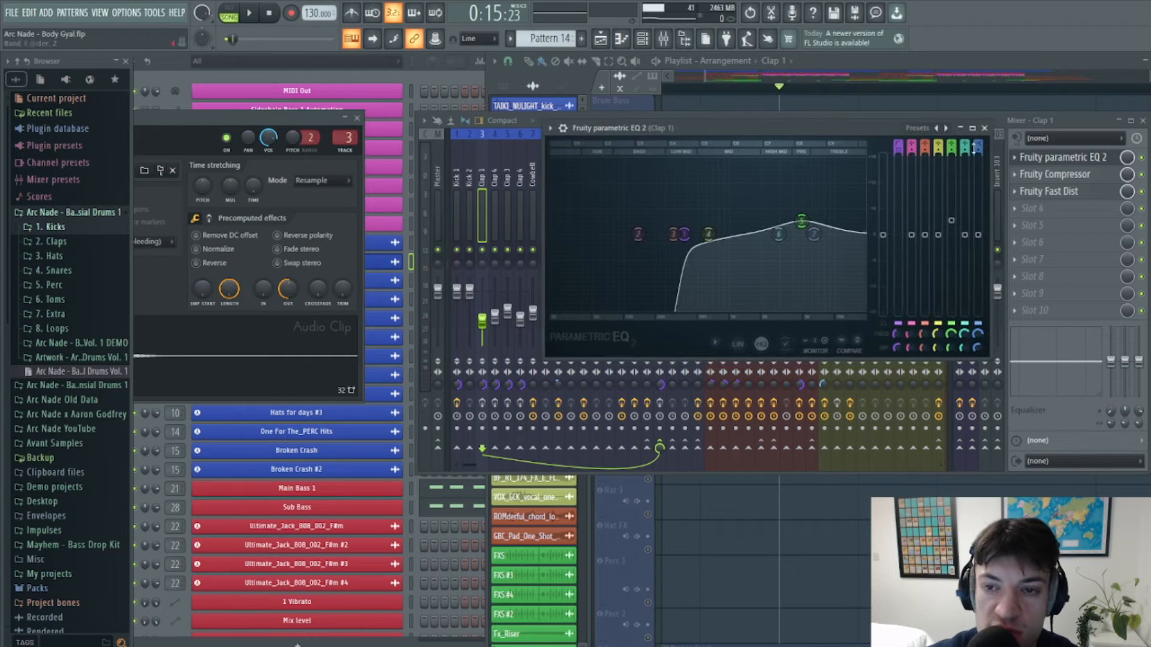
left_click(983, 128)
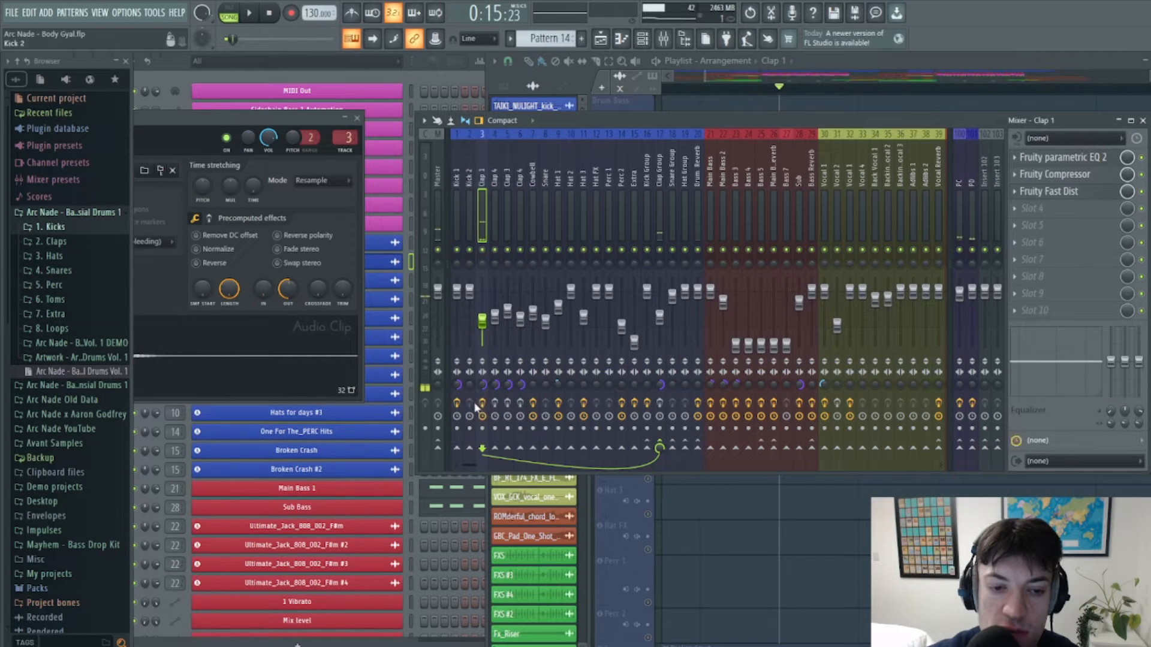
Audition Clap 1 and examine the Fruity Compressor and Fruity Fast Dist settings on its insert
key("space")
key("space")
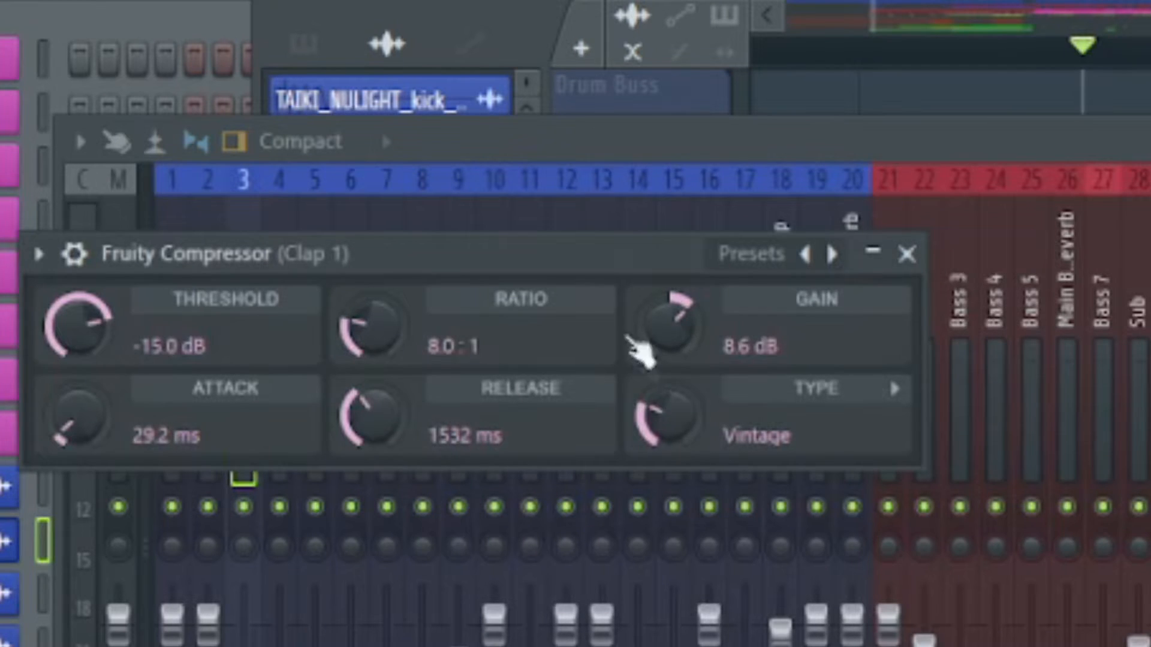
left_click_drag(649, 254, 766, 257)
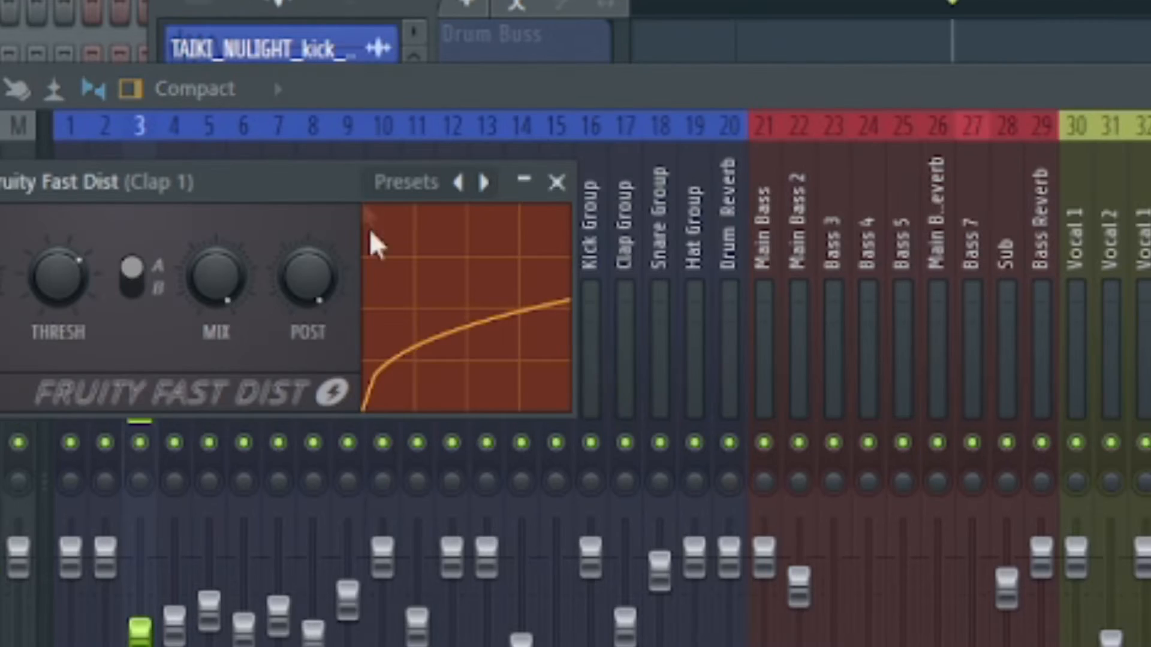
left_click_drag(337, 186, 708, 197)
key("space")
key("space")
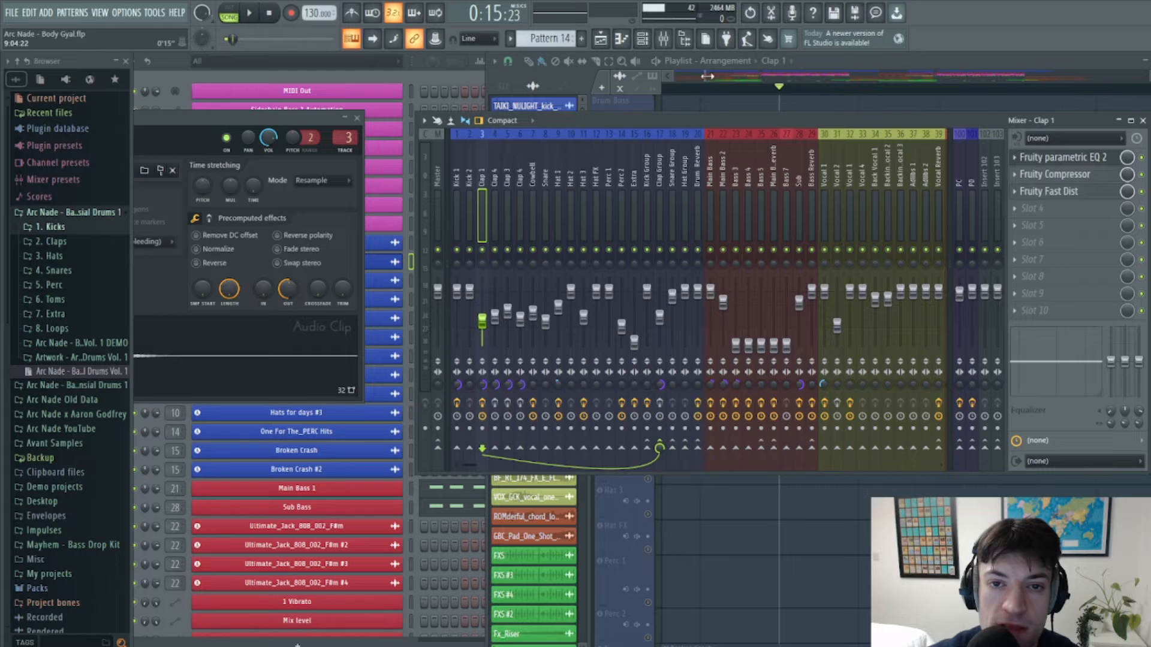
Unmute the Clap 2 layer's track, enable the effects on mixer insert 4, and check its parametric EQ during playback
key("F5")
left_click(656, 275)
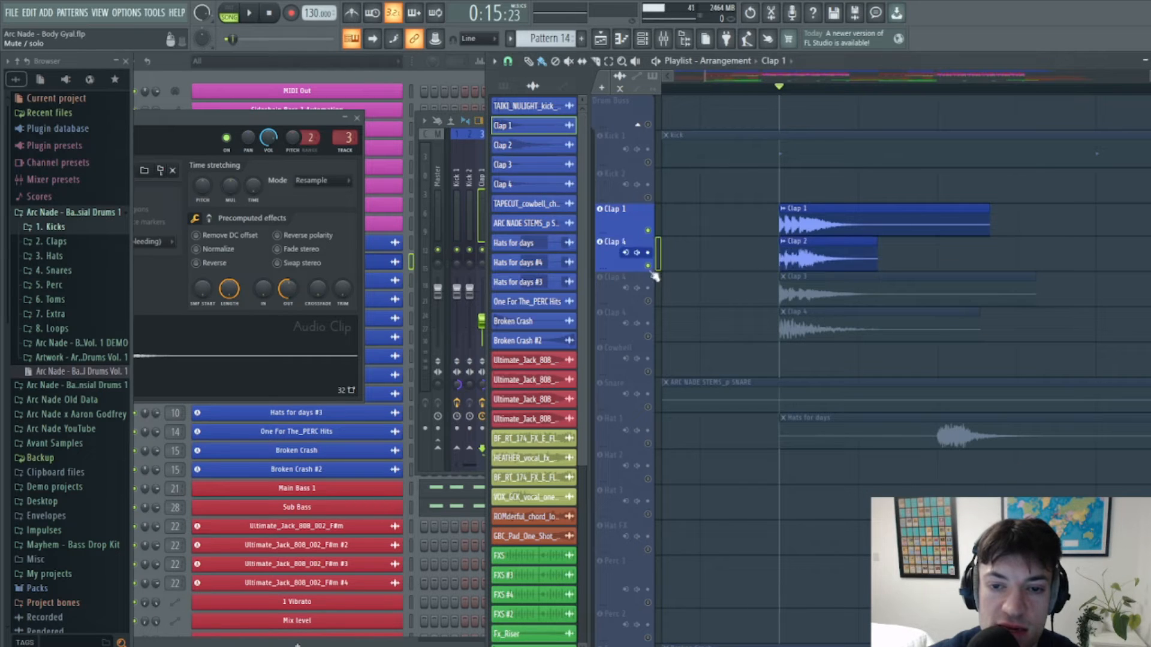
key("F9")
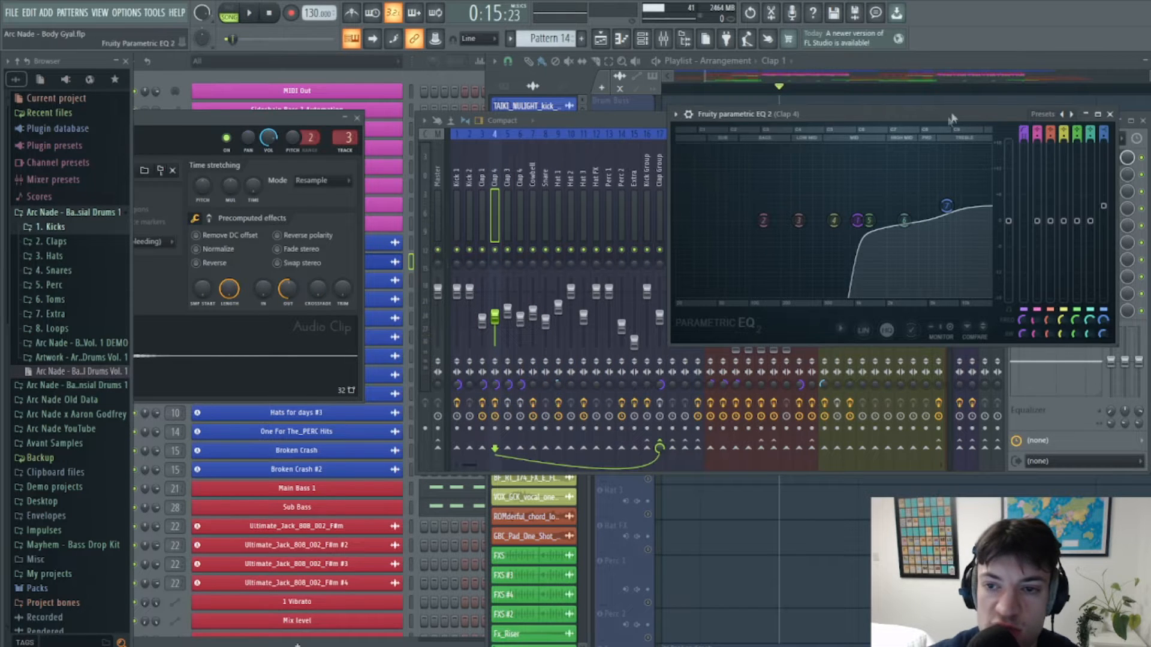
left_click(497, 406)
key("space")
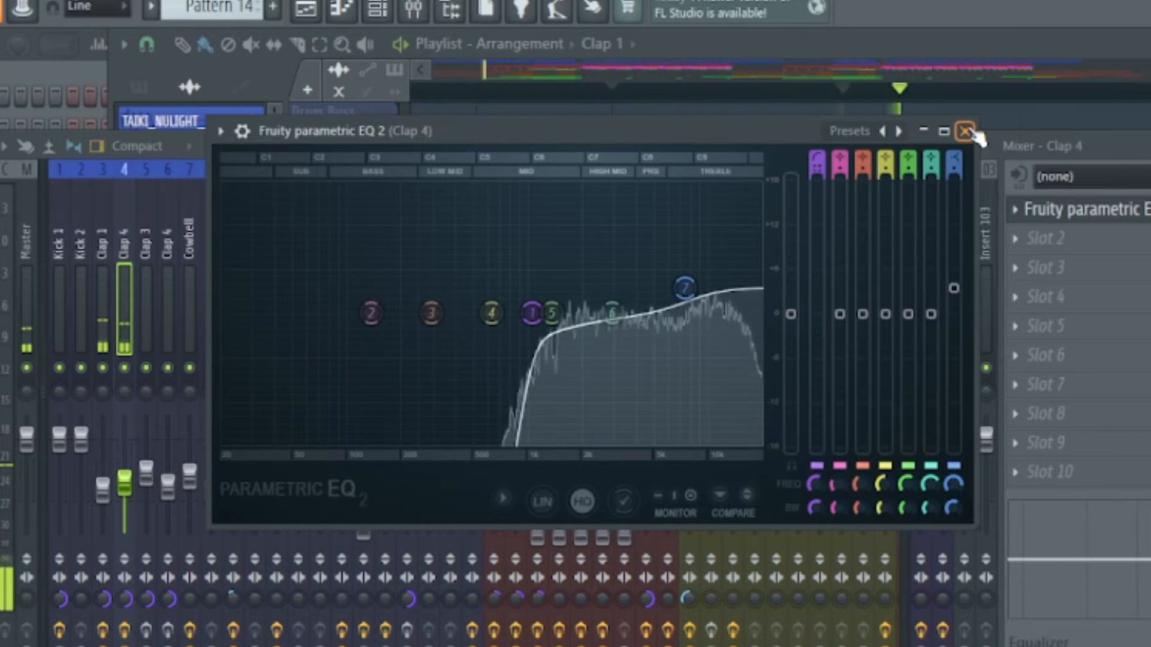
left_click(965, 131)
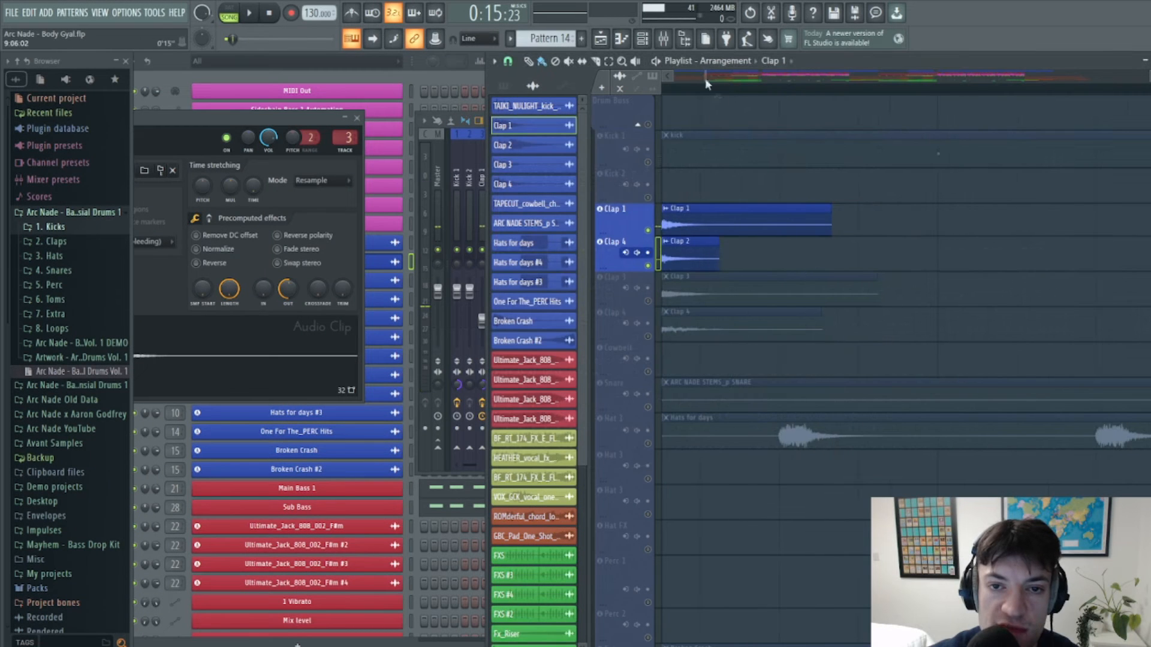
Unmute the Clap 4 layer's track and audition it while checking its insert's parametric EQ 2 and Fruity Fast Dist
left_click_drag(705, 77, 702, 77)
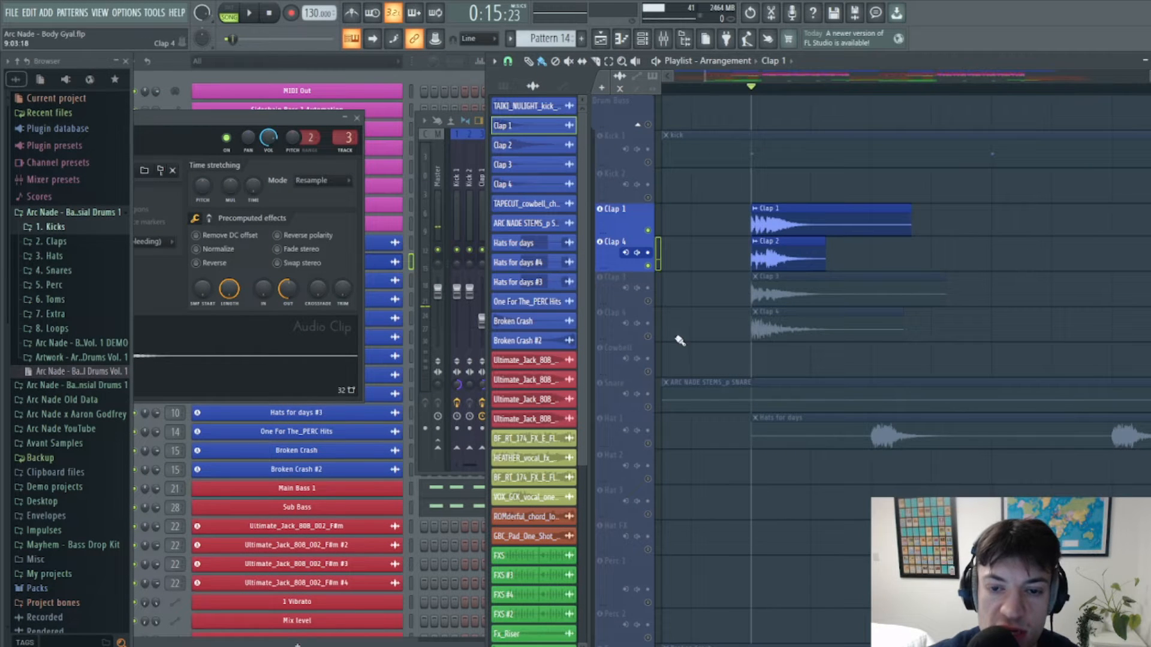
left_click(647, 336)
key("F9")
left_click(520, 206)
key("space")
key("space")
key("space")
key("space")
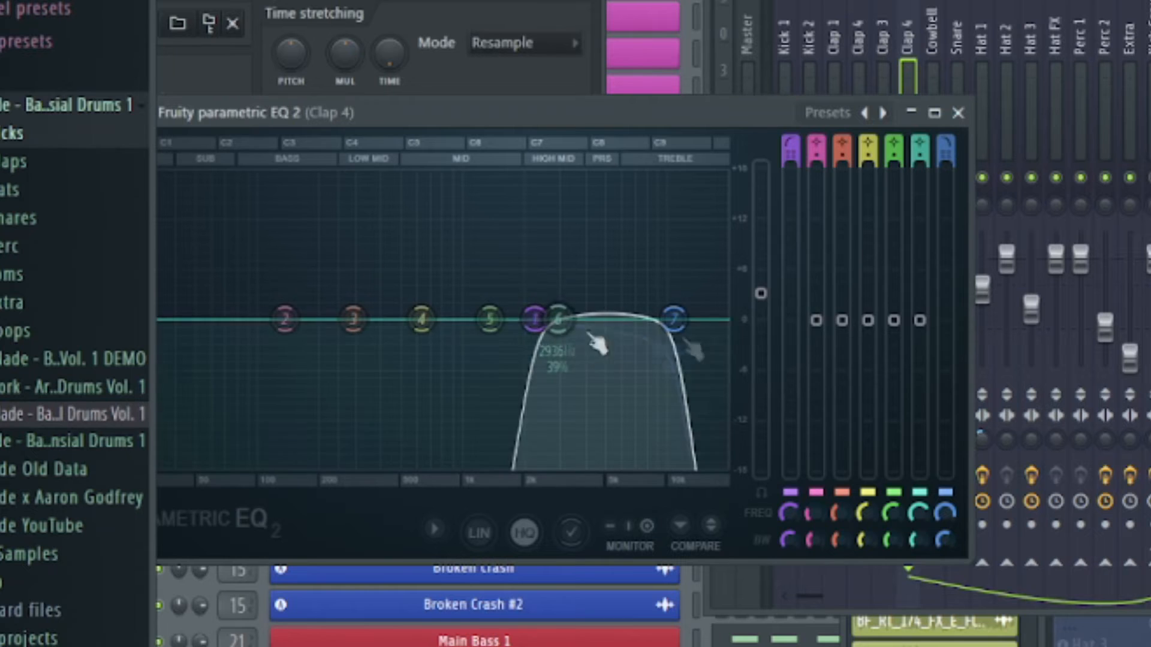
key("space")
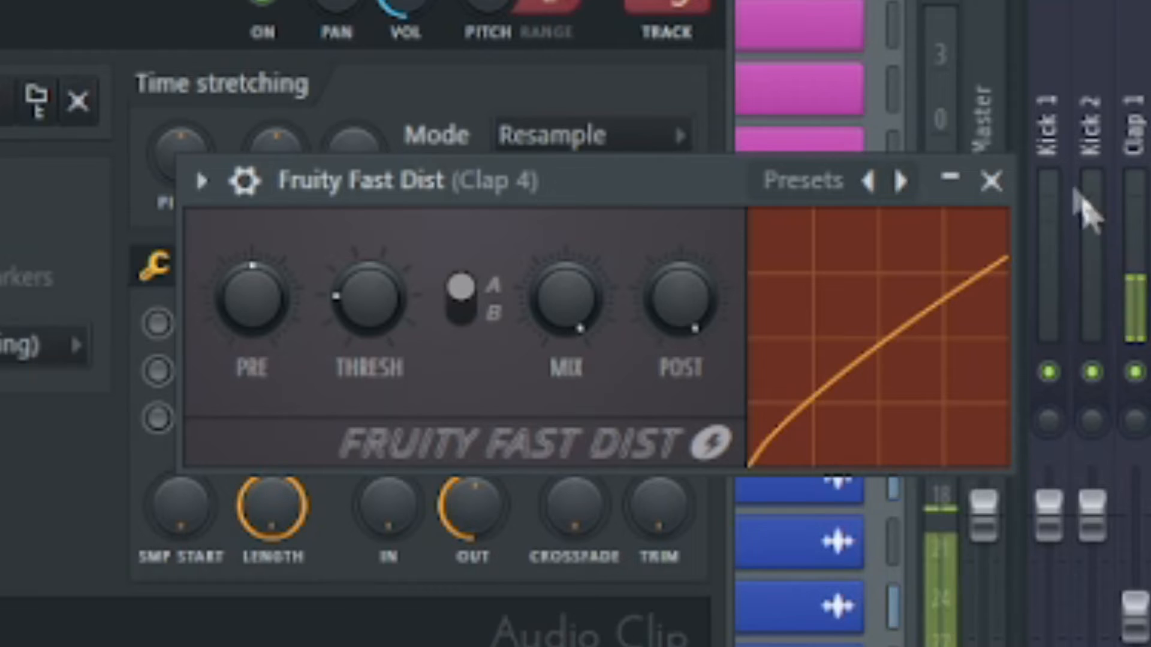
left_click(440, 194)
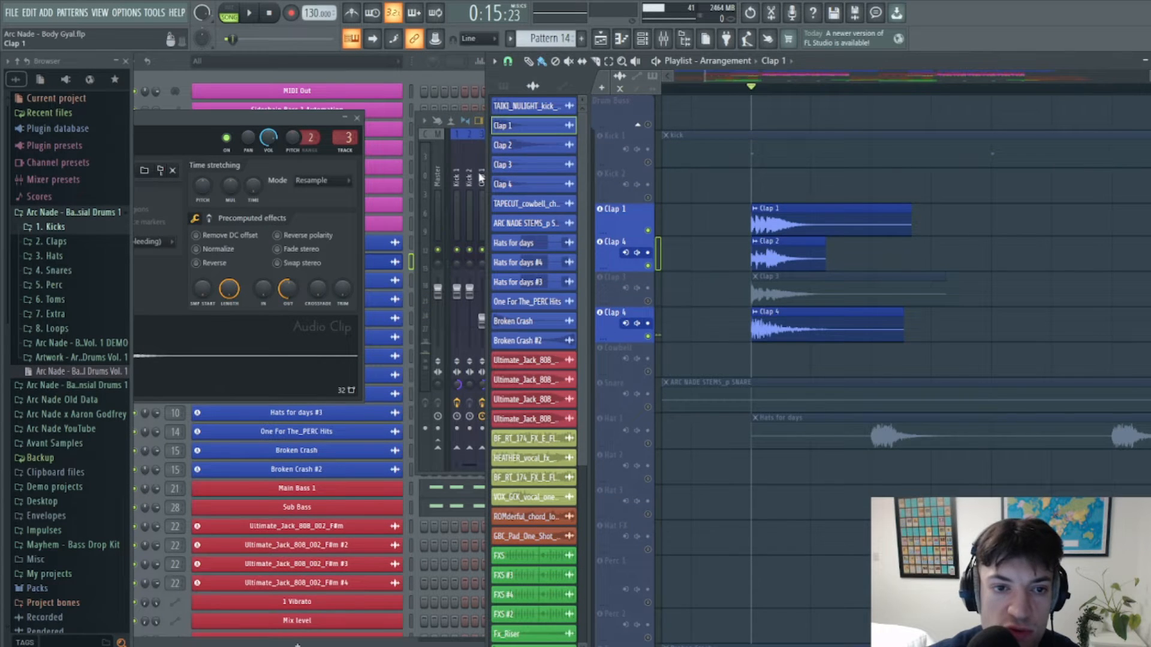
Play the Clap 1, Clap 2 and Clap 4 layers together while watching their levels in the mixer
left_click(480, 177)
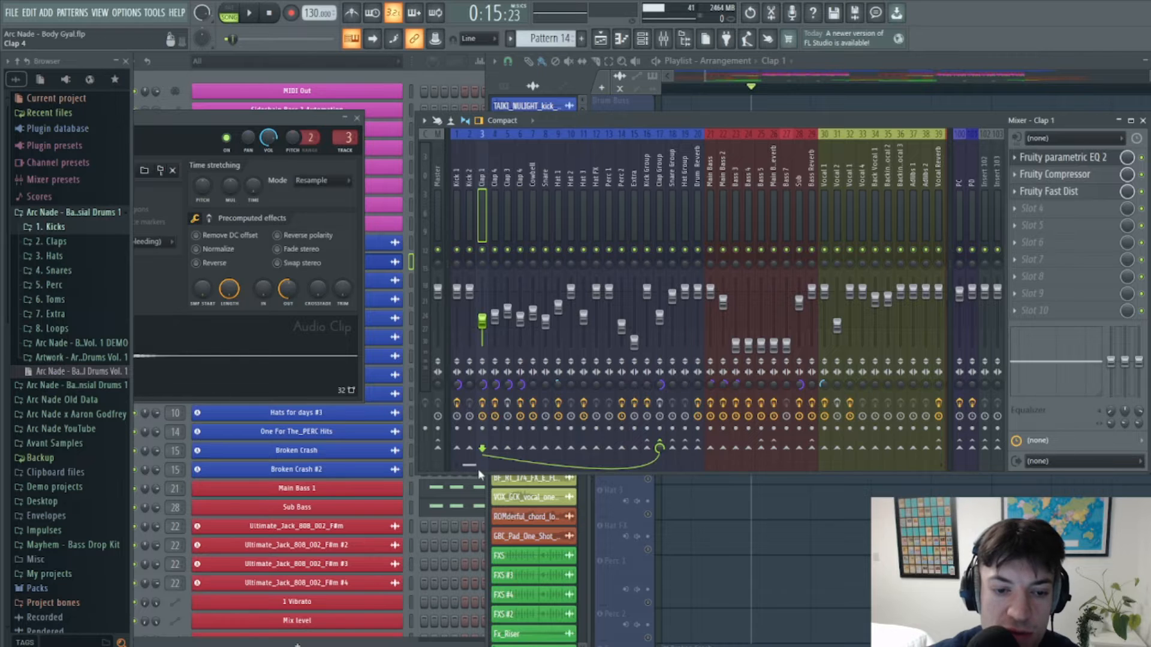
key("space")
left_click(493, 193)
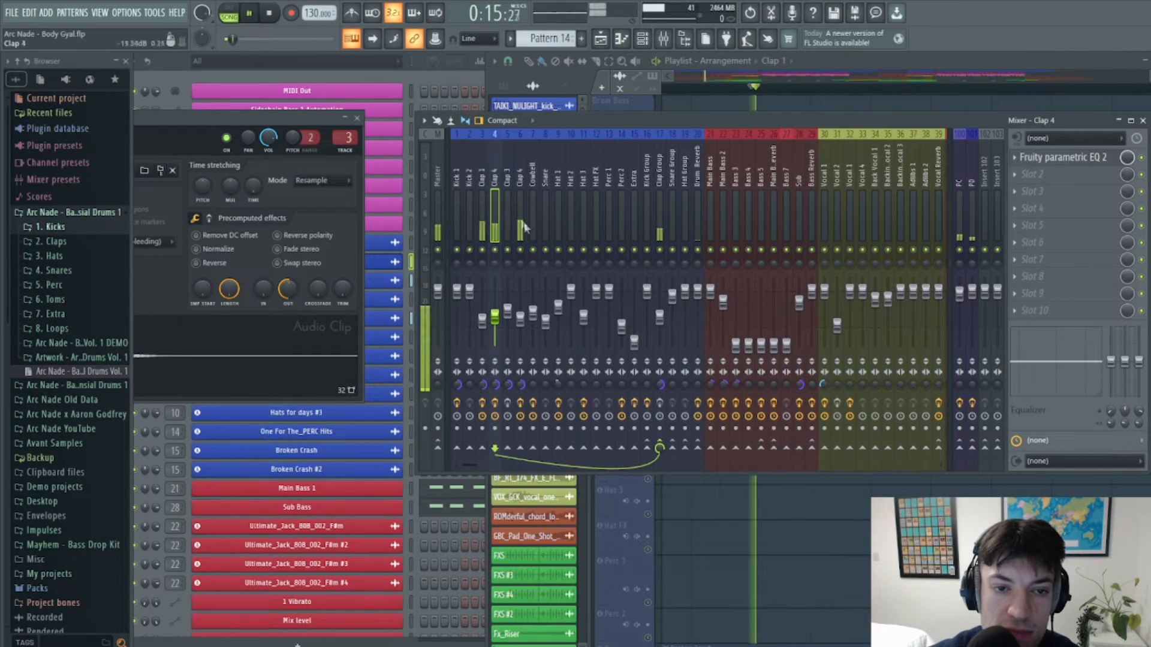
key("space")
Unmute the Clap 3 layer's track, check its insert's parametric EQ 2, and audition the claps
left_click(706, 80)
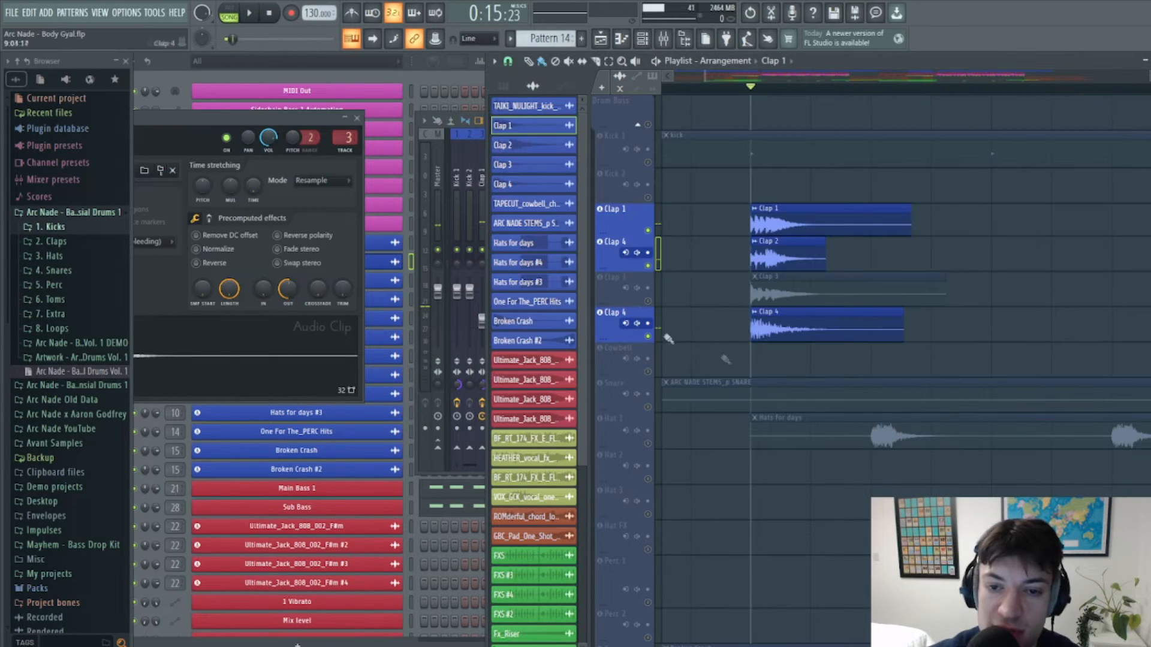
left_click(648, 304)
left_click(1099, 158)
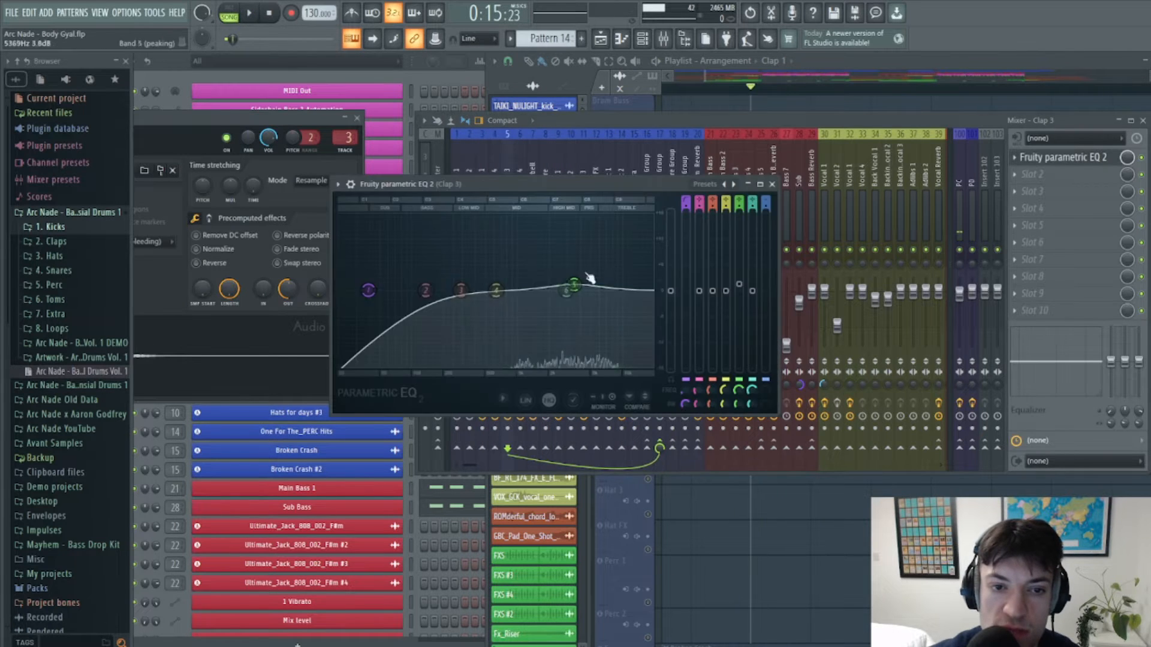
key("Escape")
key("space")
key("space")
left_click(508, 249)
key("space")
key("space")
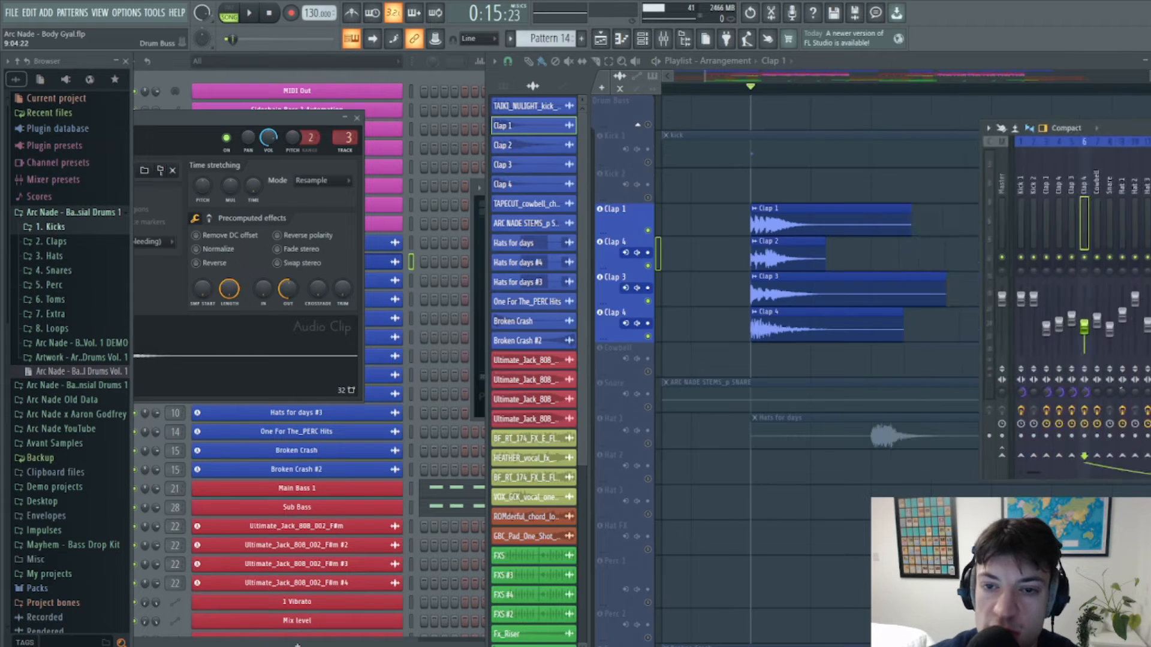
Bring the mixer fully into view and compare the effect chains on the four clap inserts
left_click_drag(1129, 124, 1055, 120)
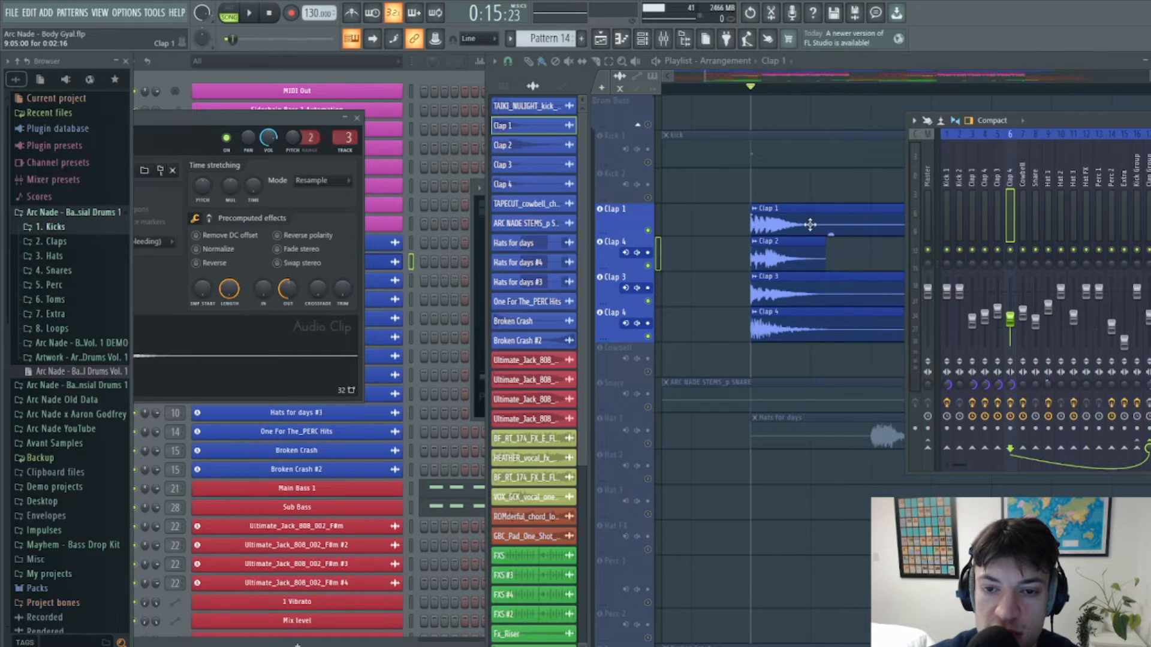
left_click_drag(1046, 118, 755, 108)
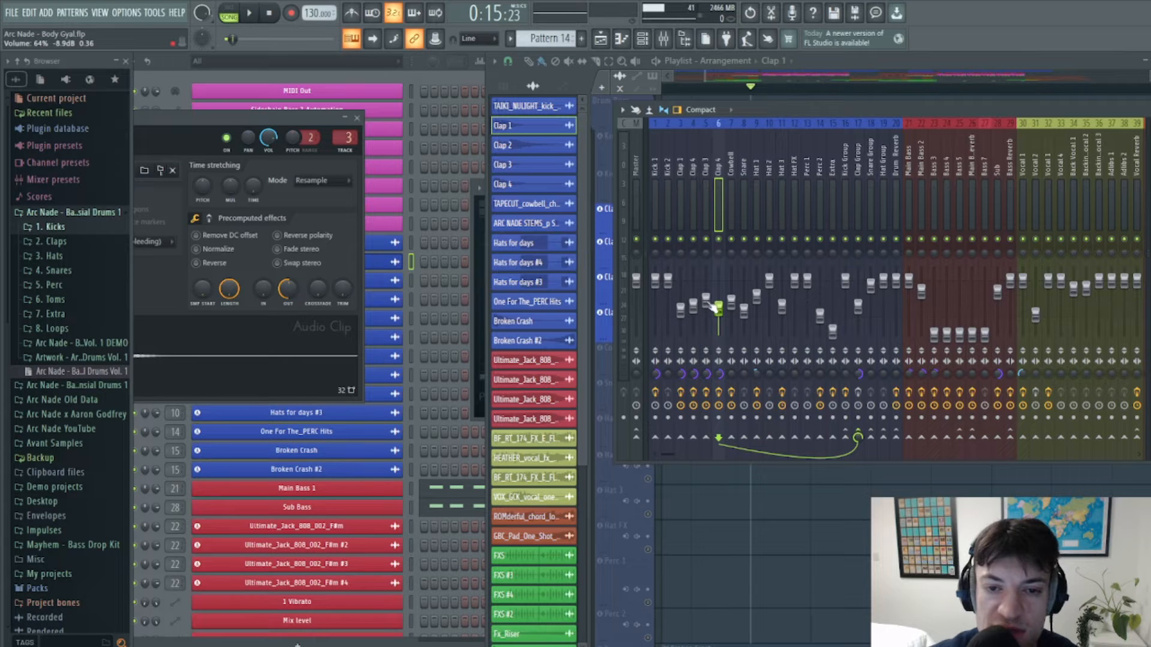
left_click_drag(772, 102, 619, 89)
left_click(527, 179)
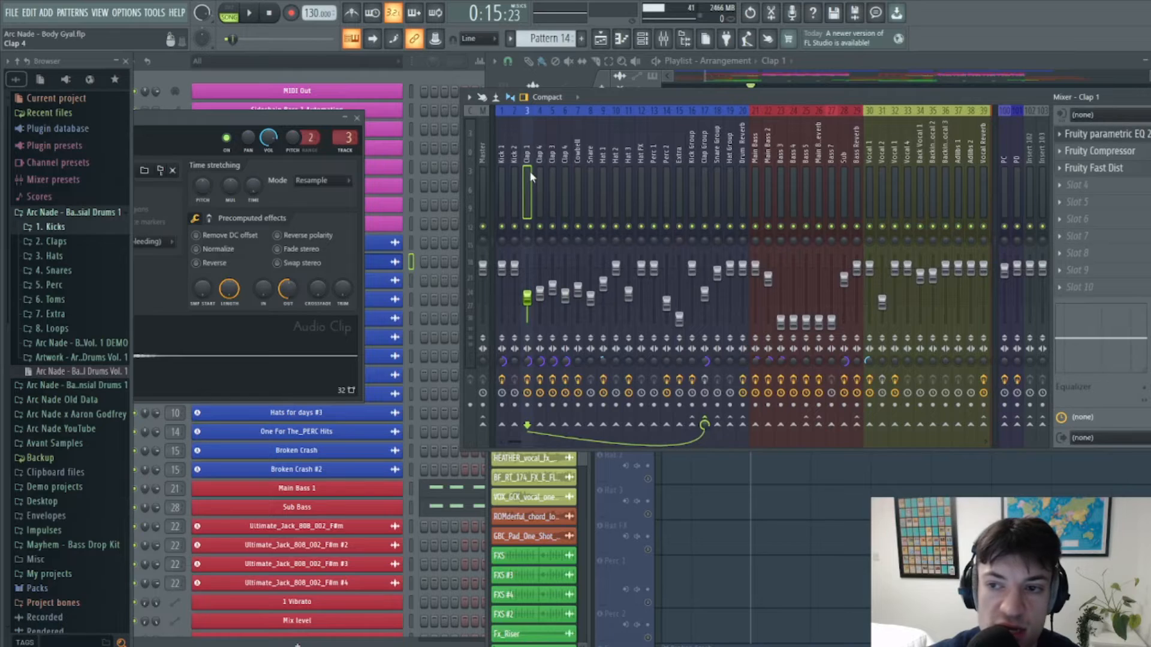
left_click(535, 171)
left_click(552, 169)
left_click(563, 171)
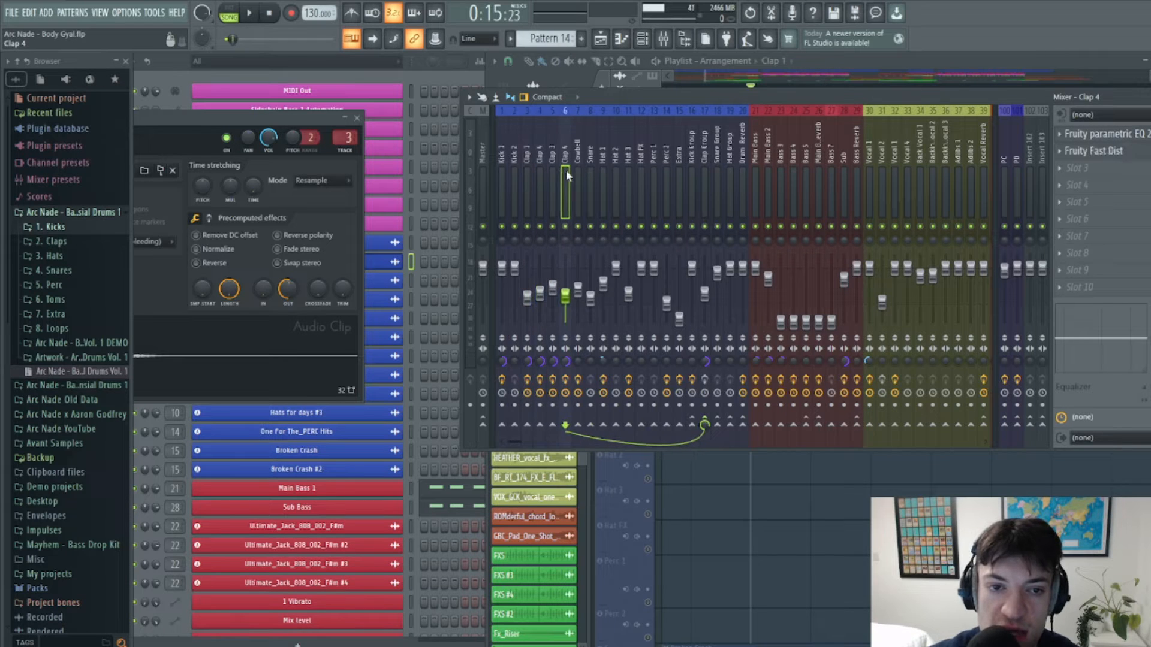
left_click(529, 170)
left_click(566, 173)
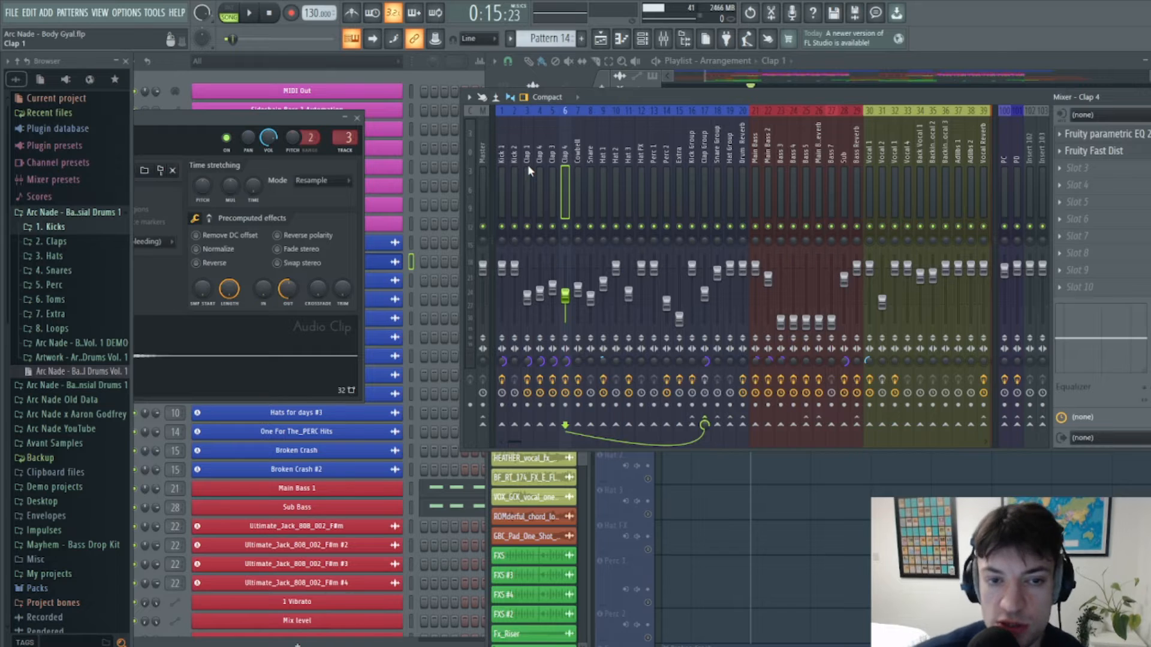
left_click(527, 170)
left_click(563, 172)
left_click(527, 170)
left_click_drag(527, 156, 564, 179)
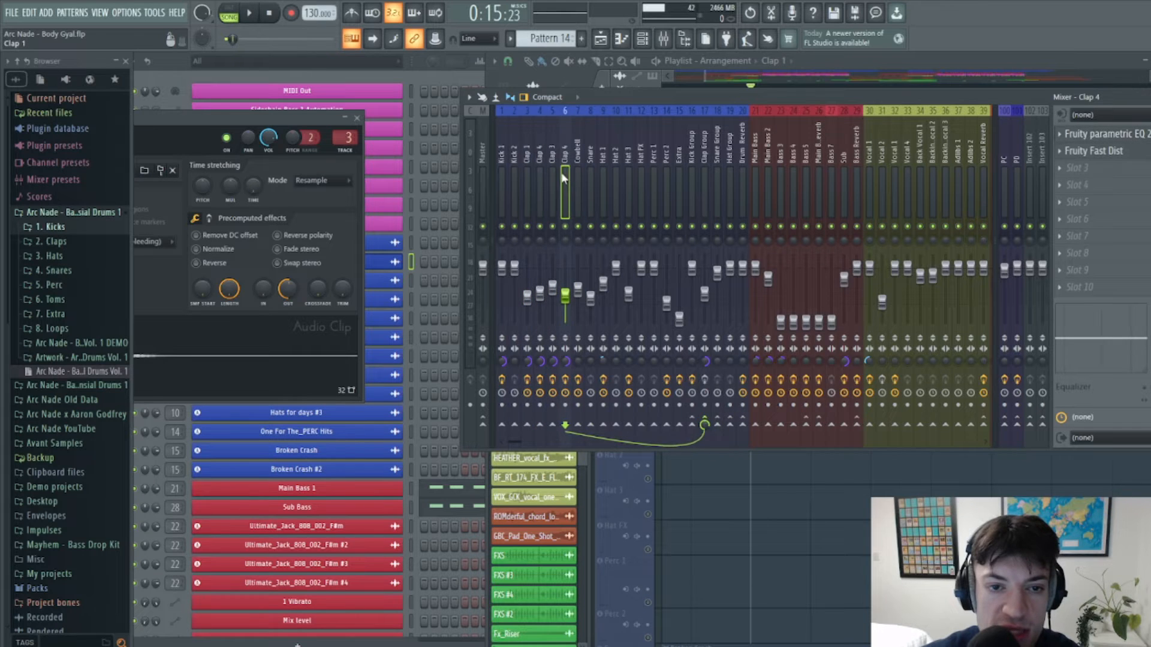
Examine the Clap Group insert's effect chain and its send to the Drum Reverb insert
left_click(704, 172)
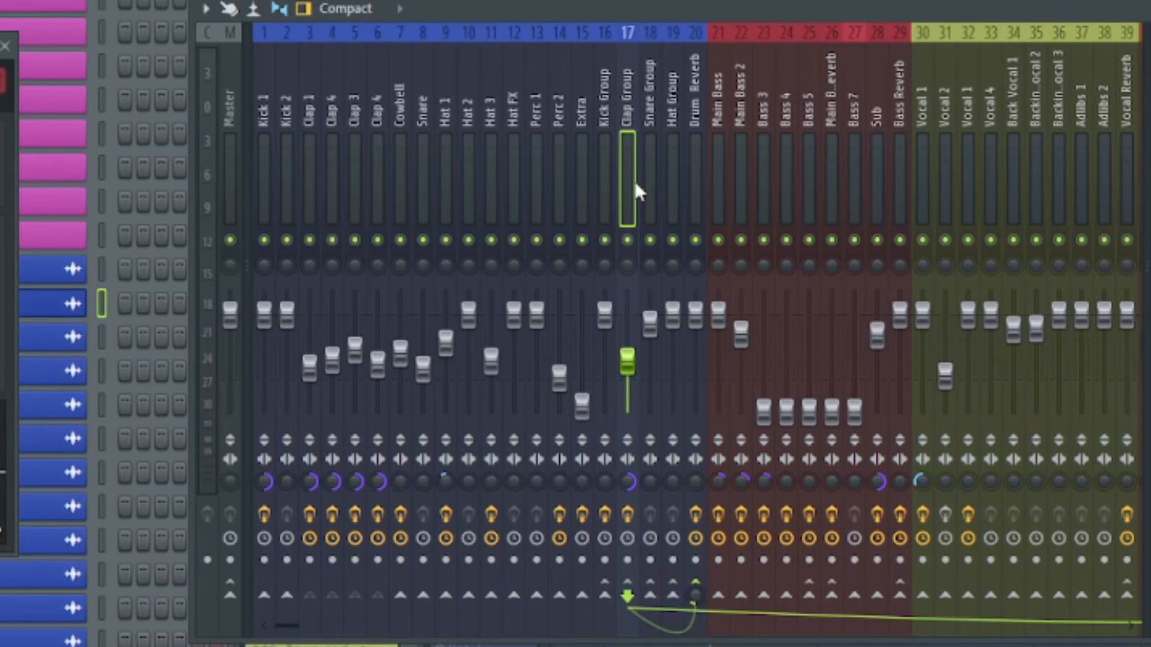
left_click(696, 133)
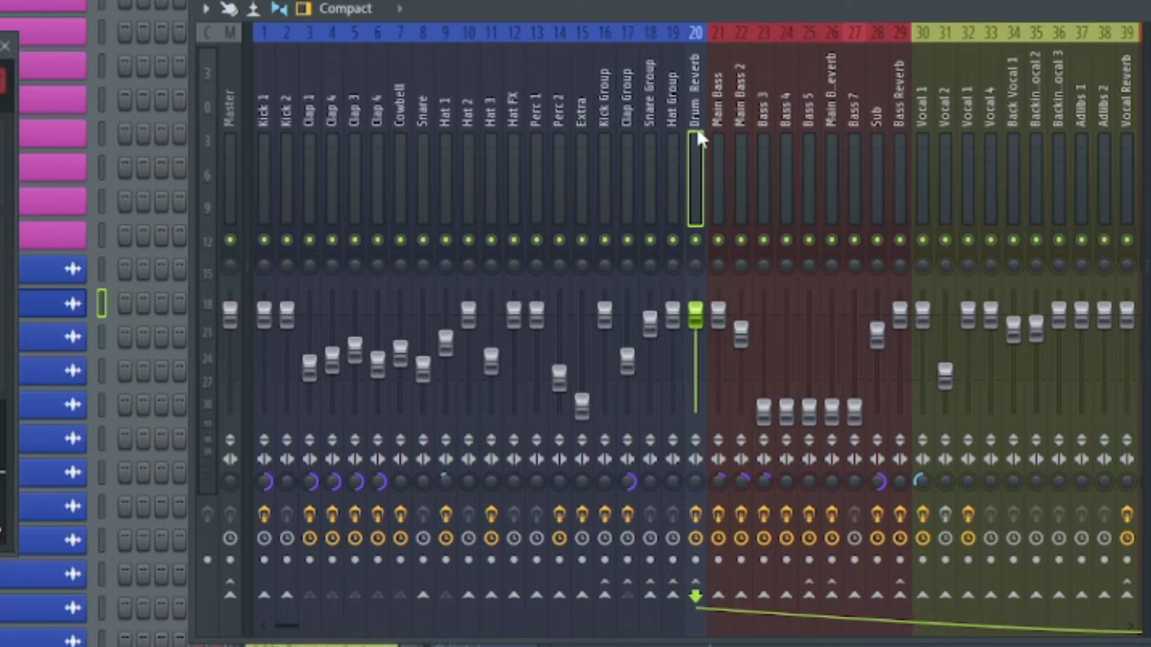
left_click(634, 144)
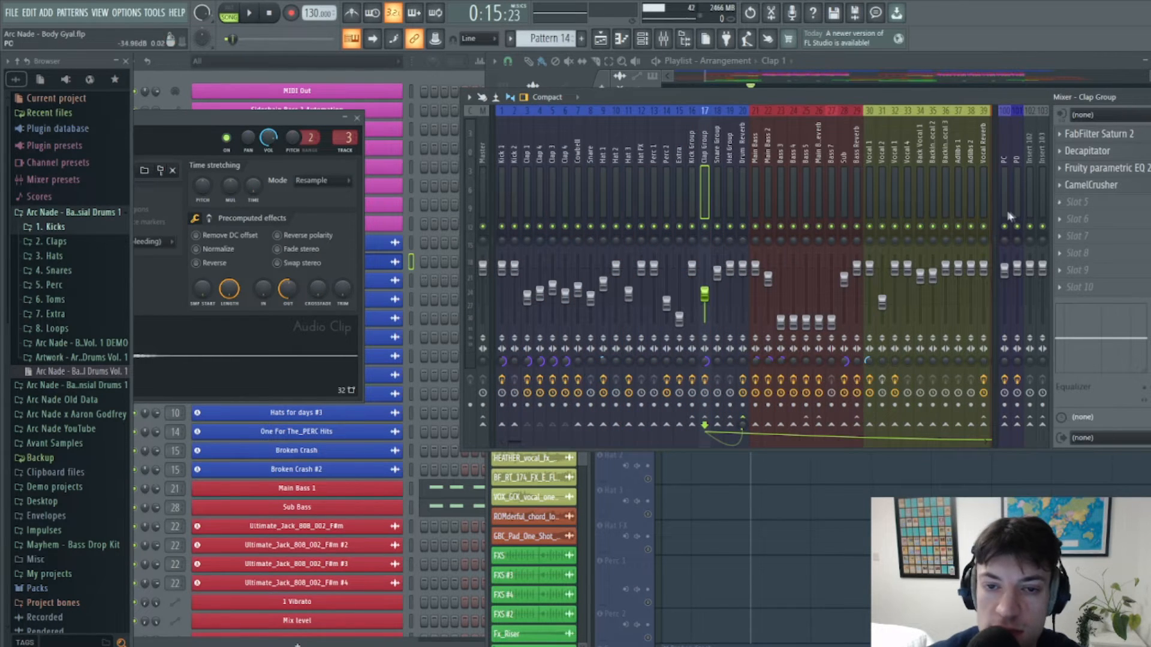
Open FabFilter Saturn 2 on the Clap Group insert and locate the Little Spice Add SM preset among its Allround Saturation presets
left_click(1129, 135)
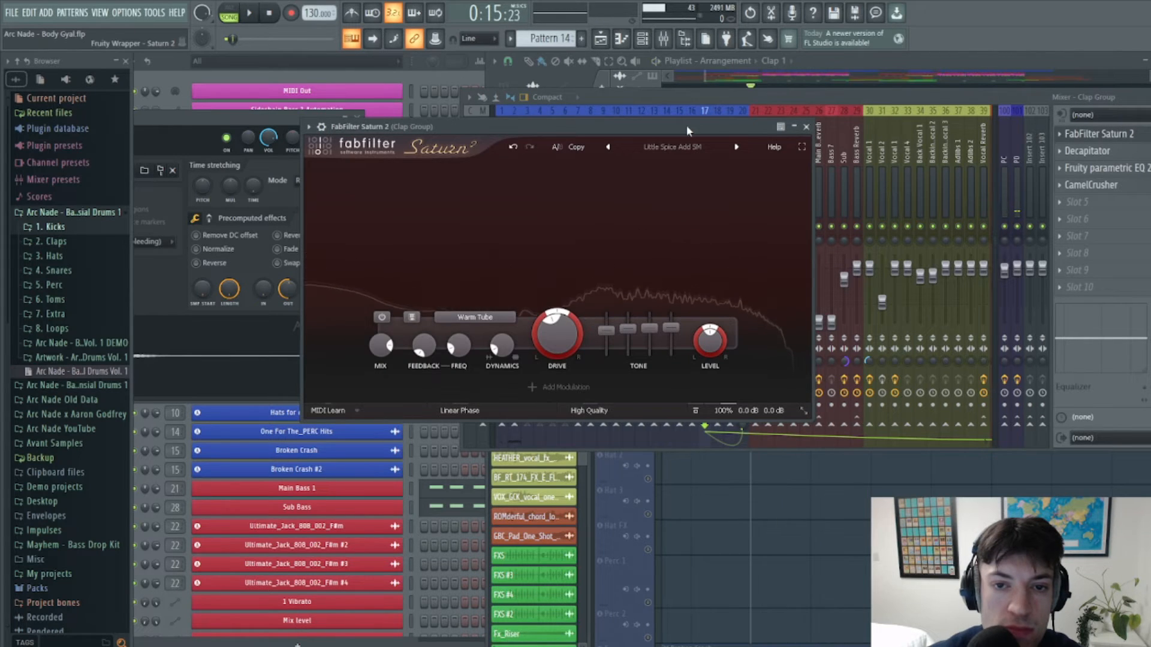
left_click_drag(686, 125, 806, 90)
left_click(804, 114)
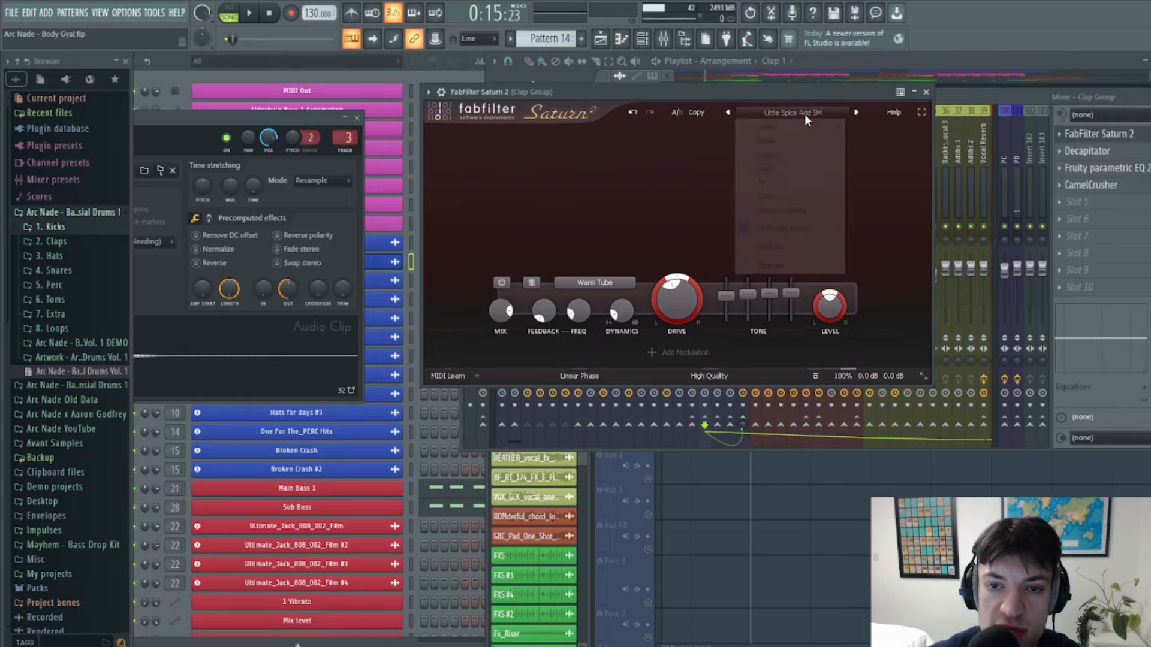
mouse_move(812, 231)
mouse_move(917, 234)
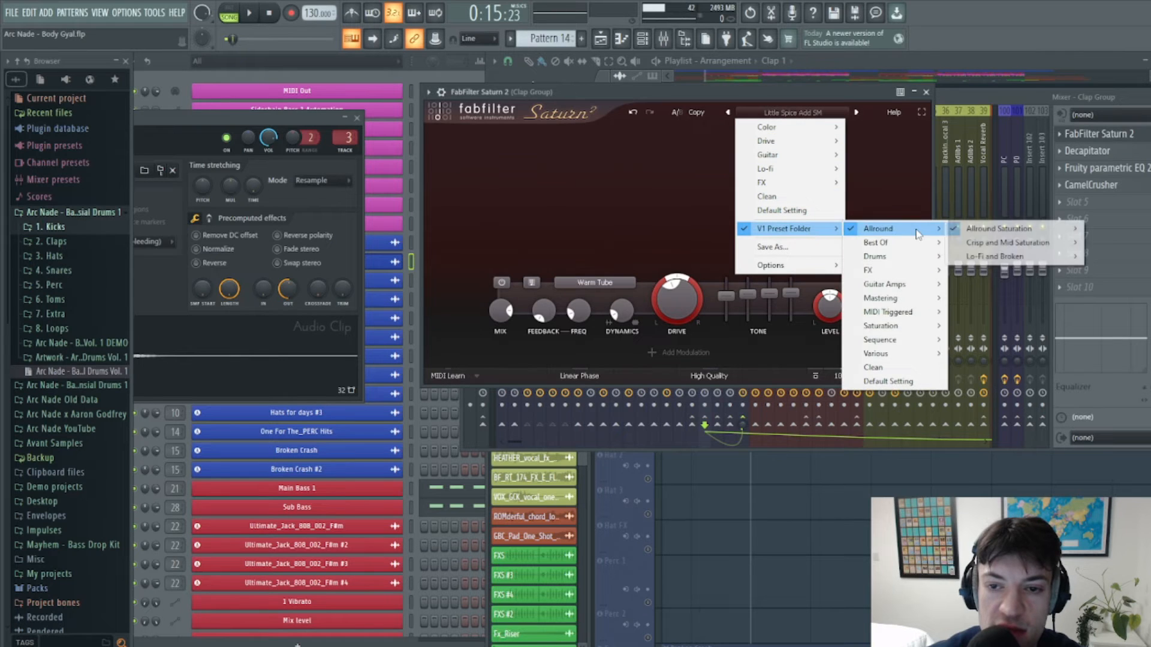
mouse_move(1019, 229)
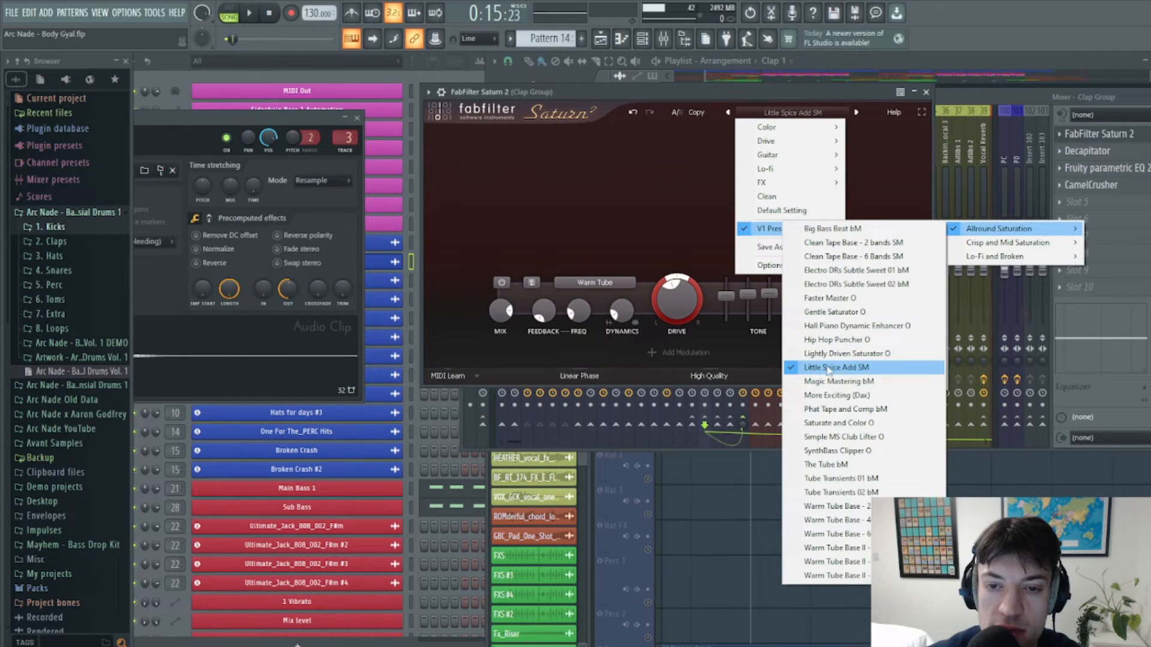
left_click(711, 210)
Audition the claps through Saturn 2 while checking its Drive amount, and close the plugin
key("space")
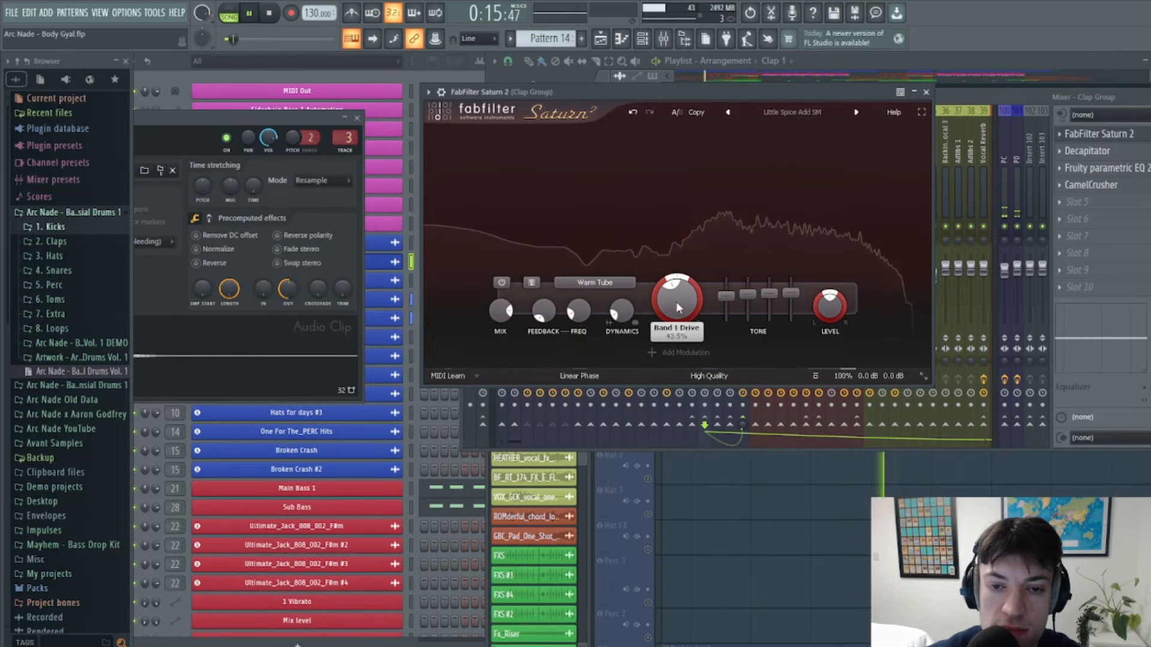
key("space")
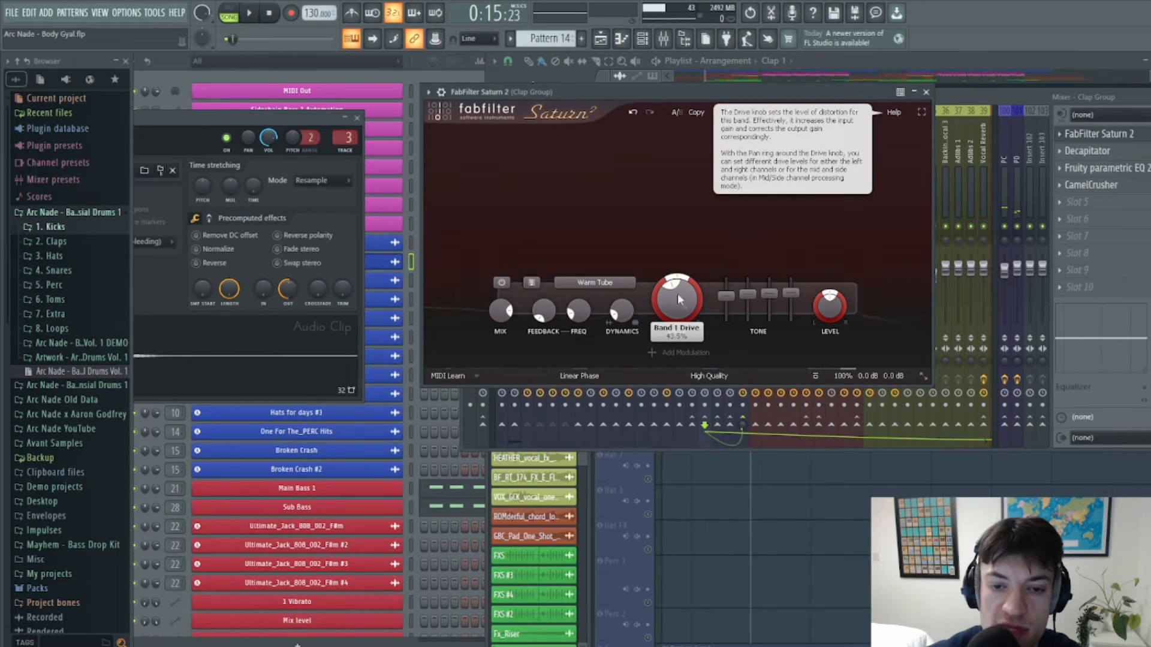
left_click(926, 92)
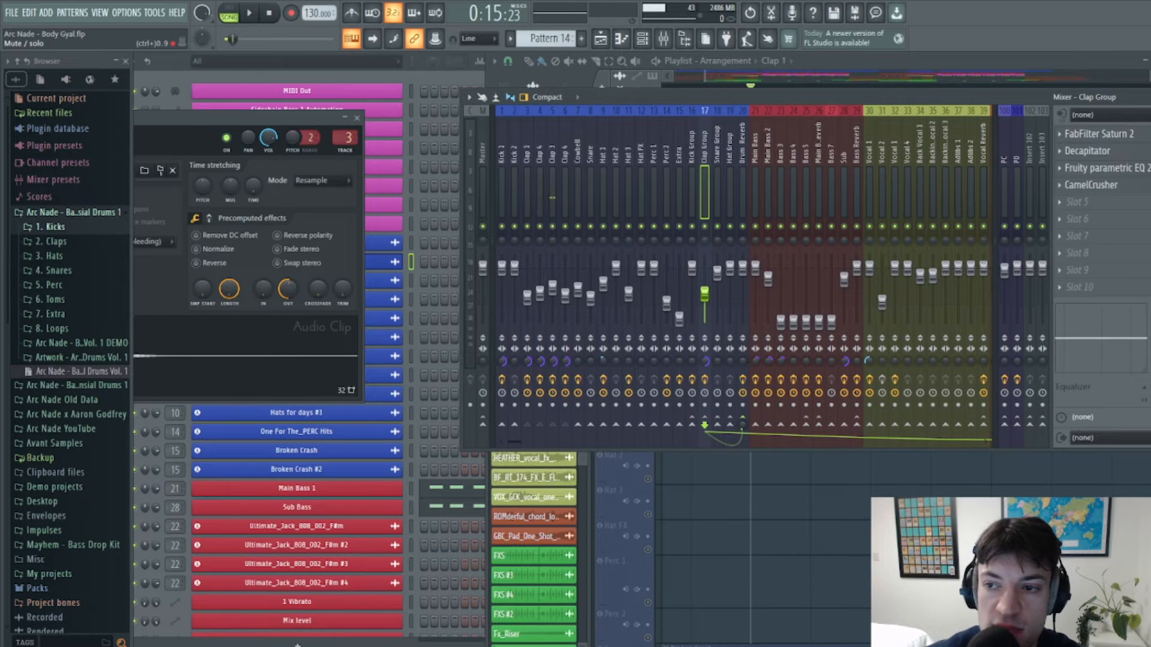
Inspect the settings of Decapitator, Fruity parametric EQ 2 and CamelCrusher on the Clap Group insert
left_click(1098, 151)
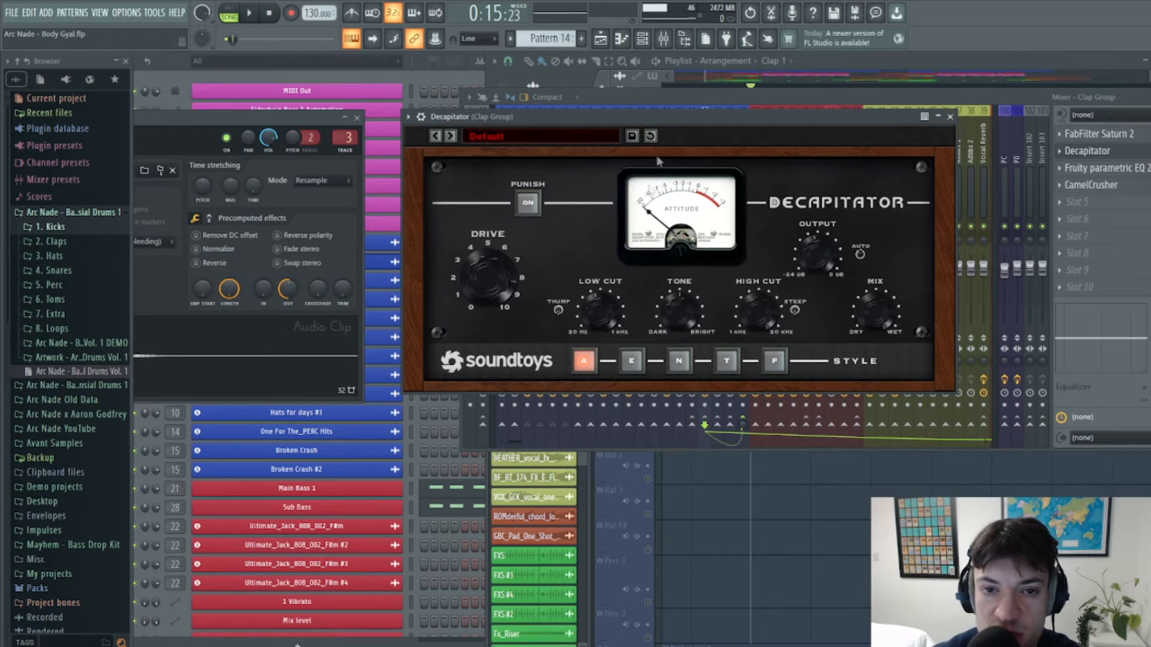
left_click(950, 117)
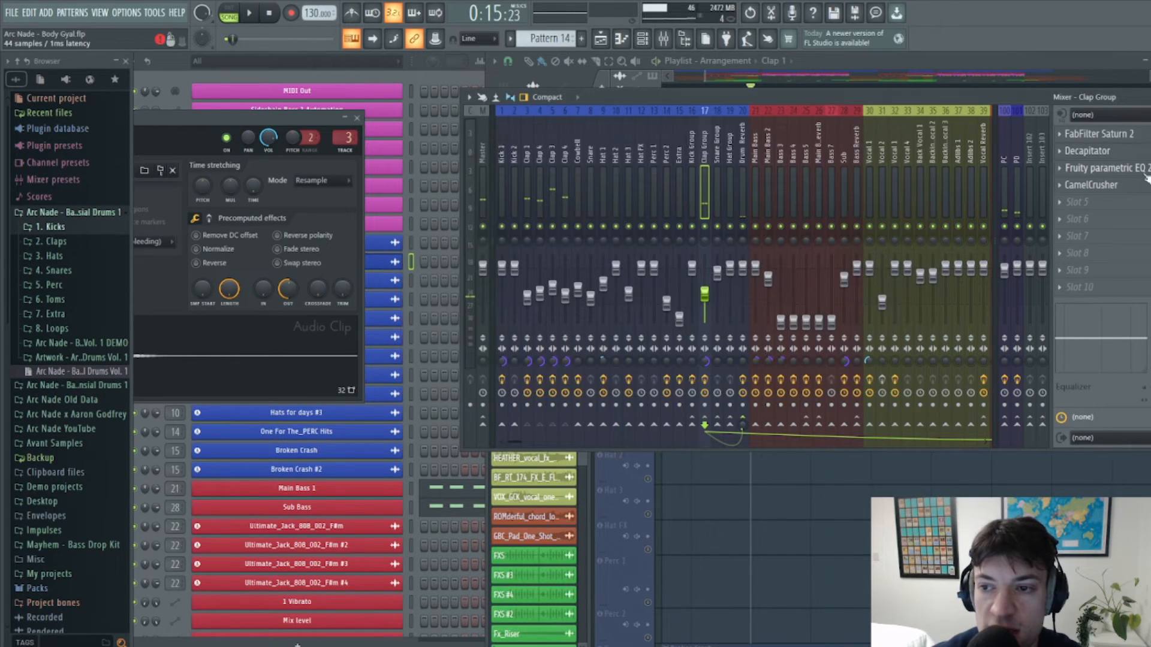
left_click(1090, 168)
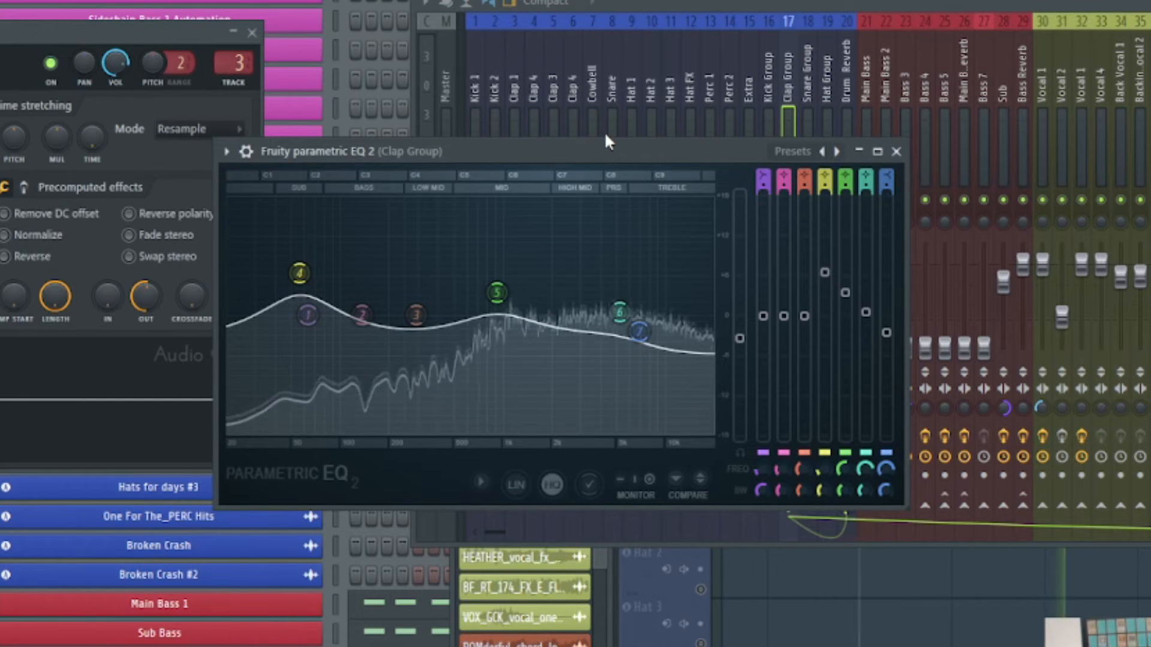
left_click(897, 151)
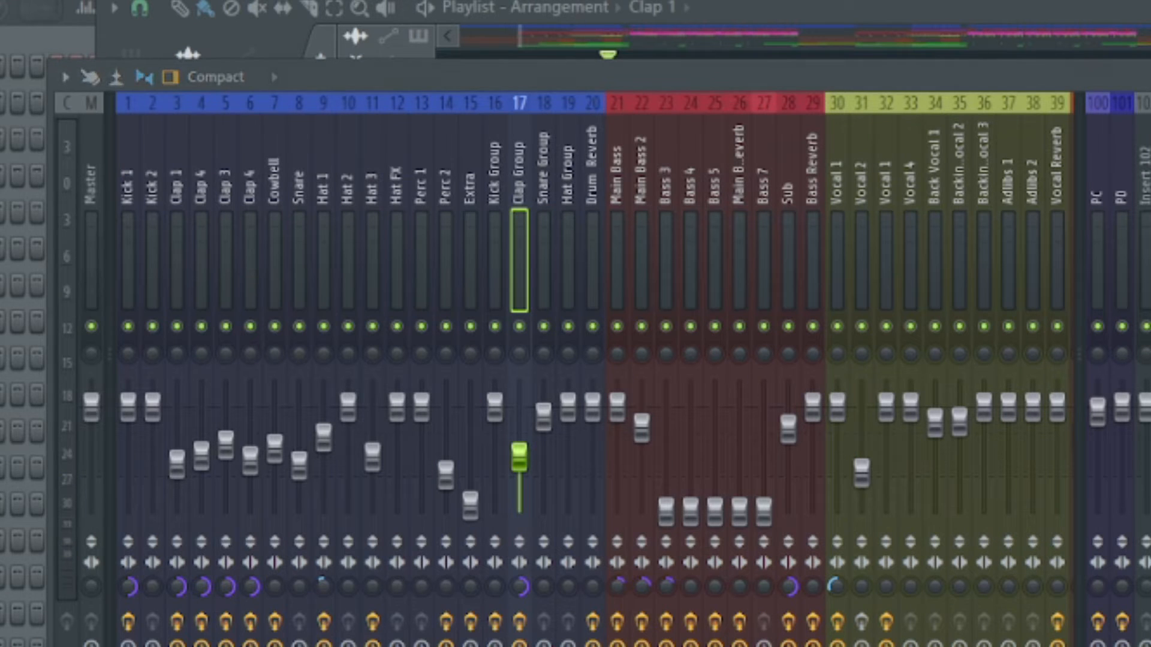
left_click_drag(239, 188, 587, 104)
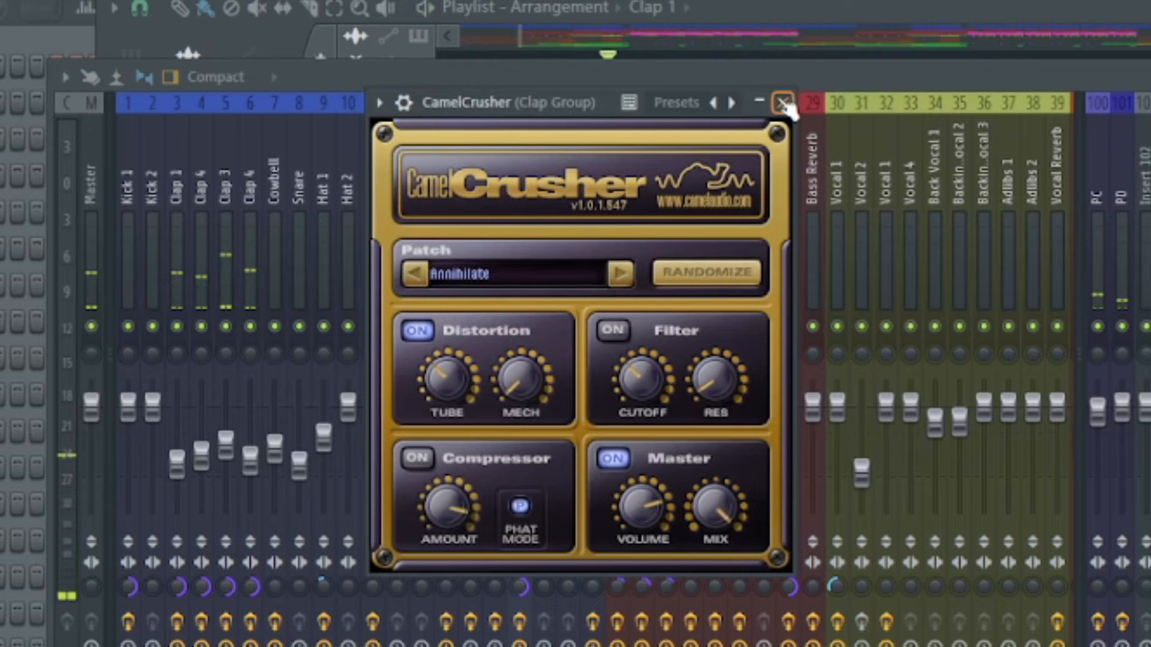
left_click(782, 103)
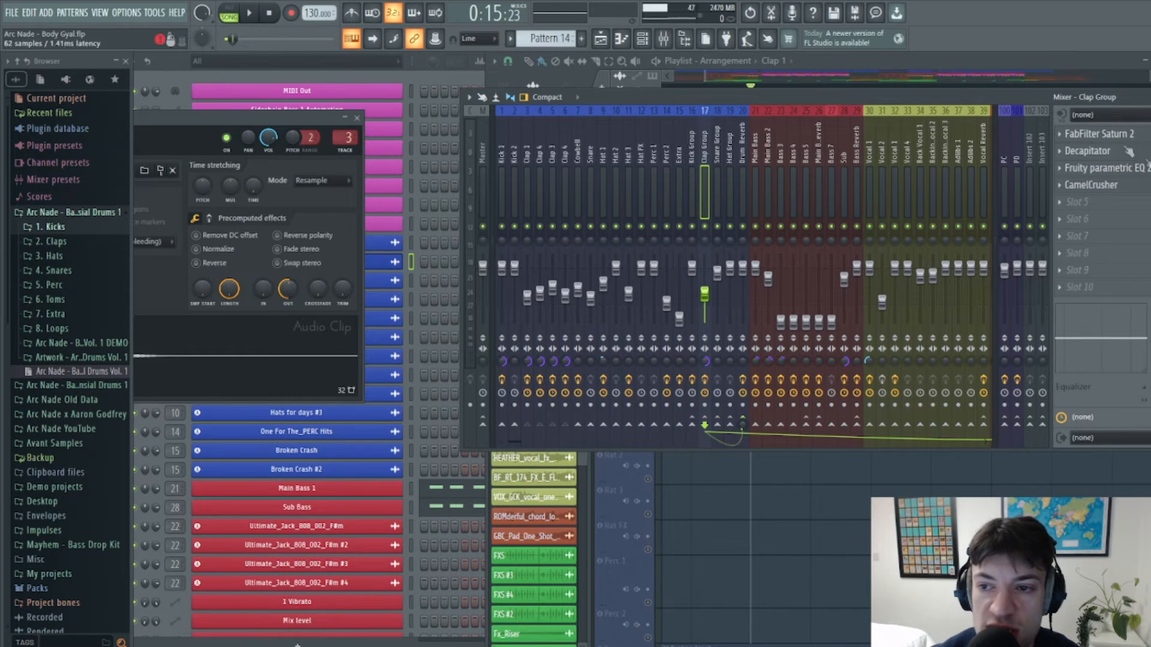
Go through the Clap Group's effect chain again, comparing the Saturn 2 and Decapitator distortion with CamelCrusher's
left_click(1087, 151)
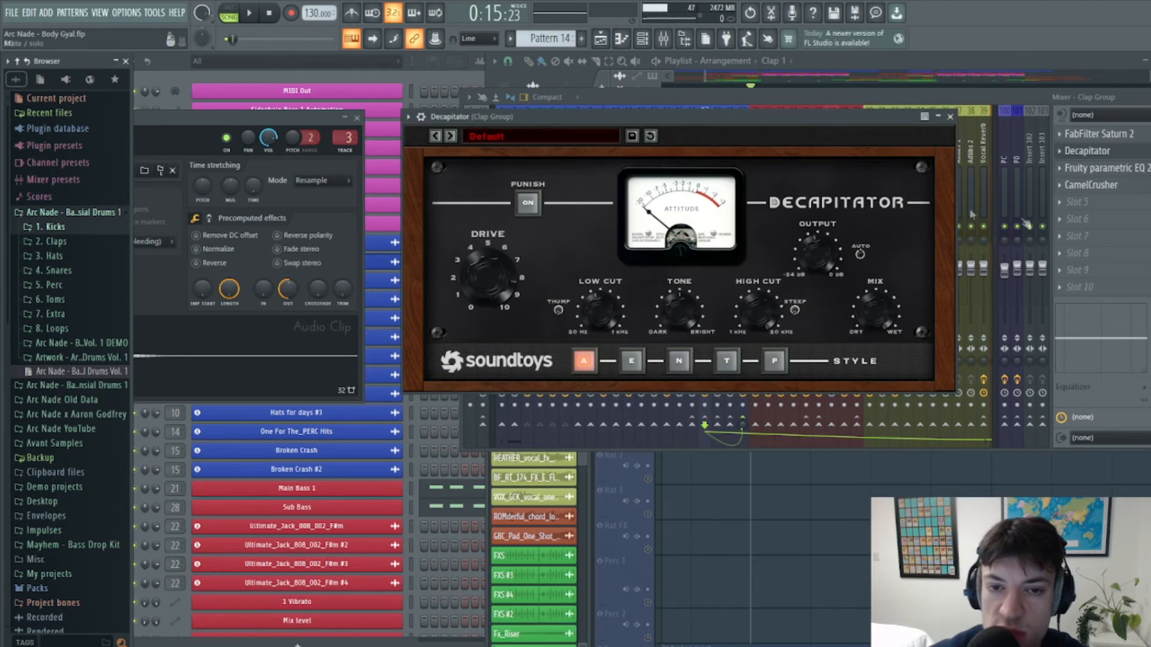
left_click(1127, 134)
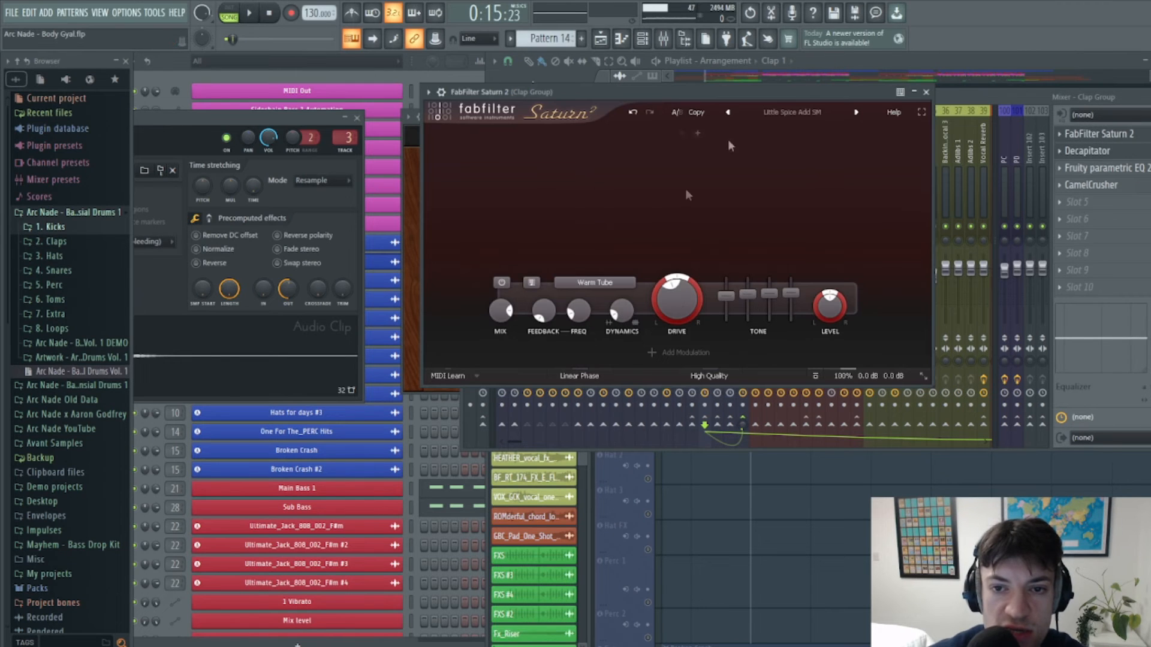
left_click(926, 91)
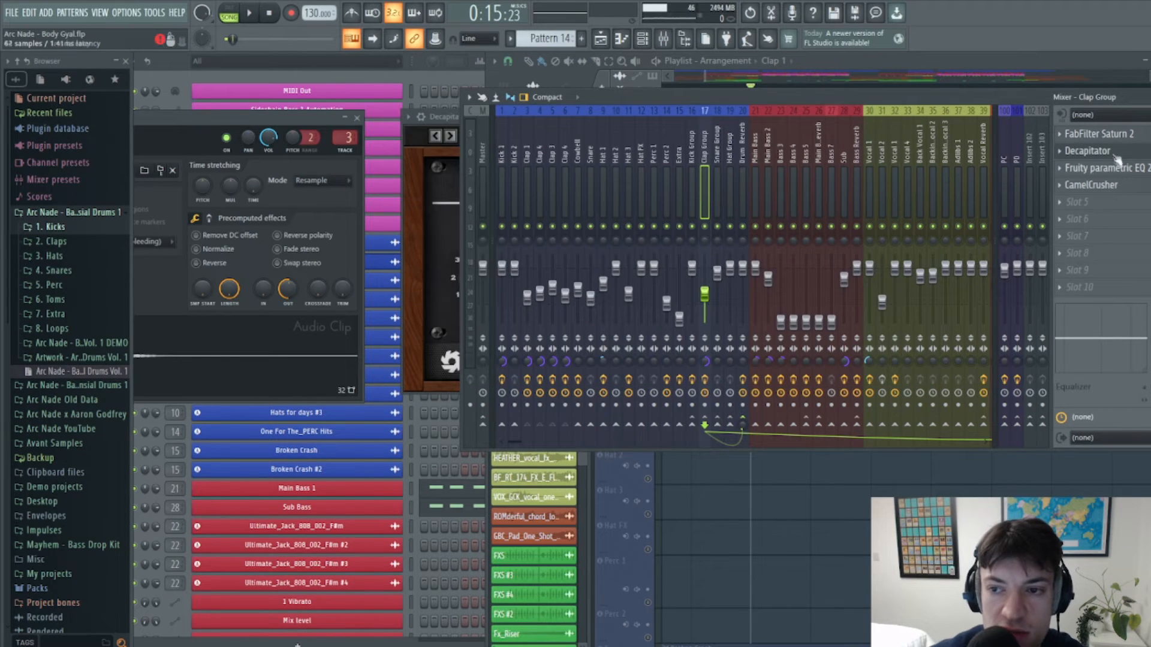
left_click(1087, 151)
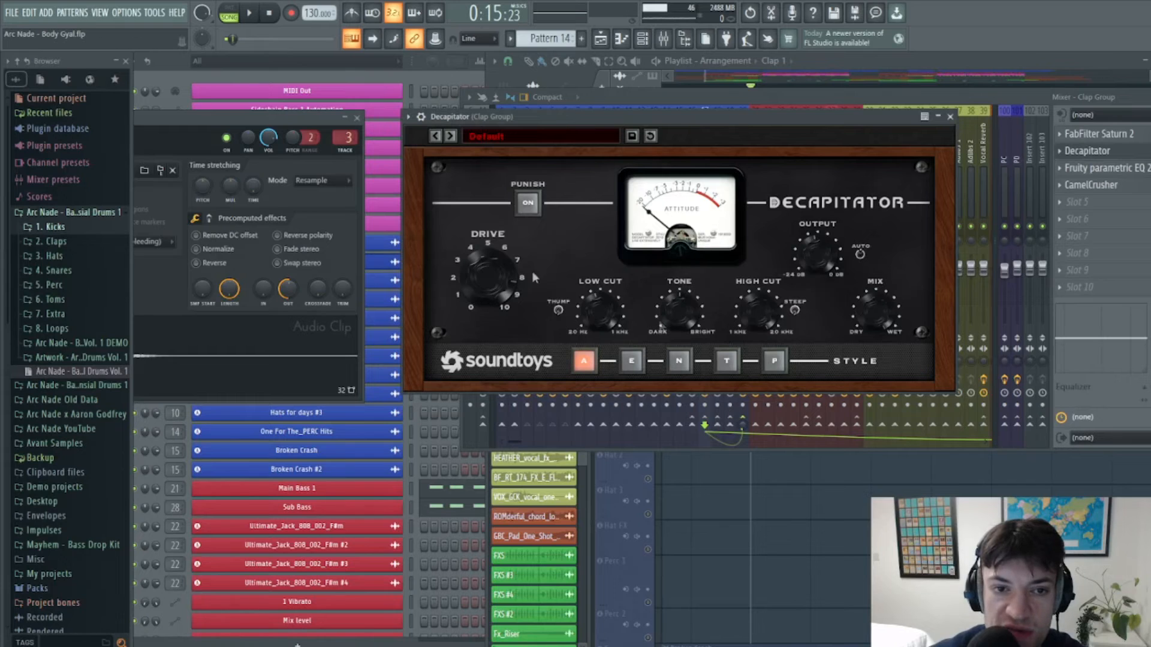
left_click(950, 117)
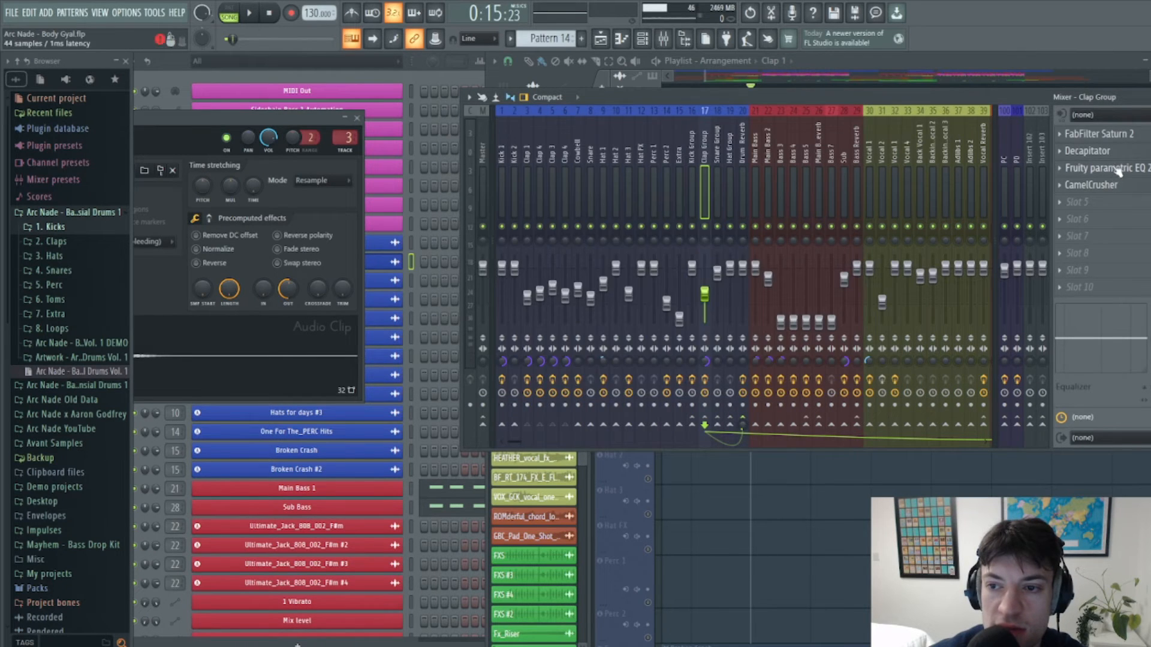
left_click(1098, 168)
left_click(775, 194)
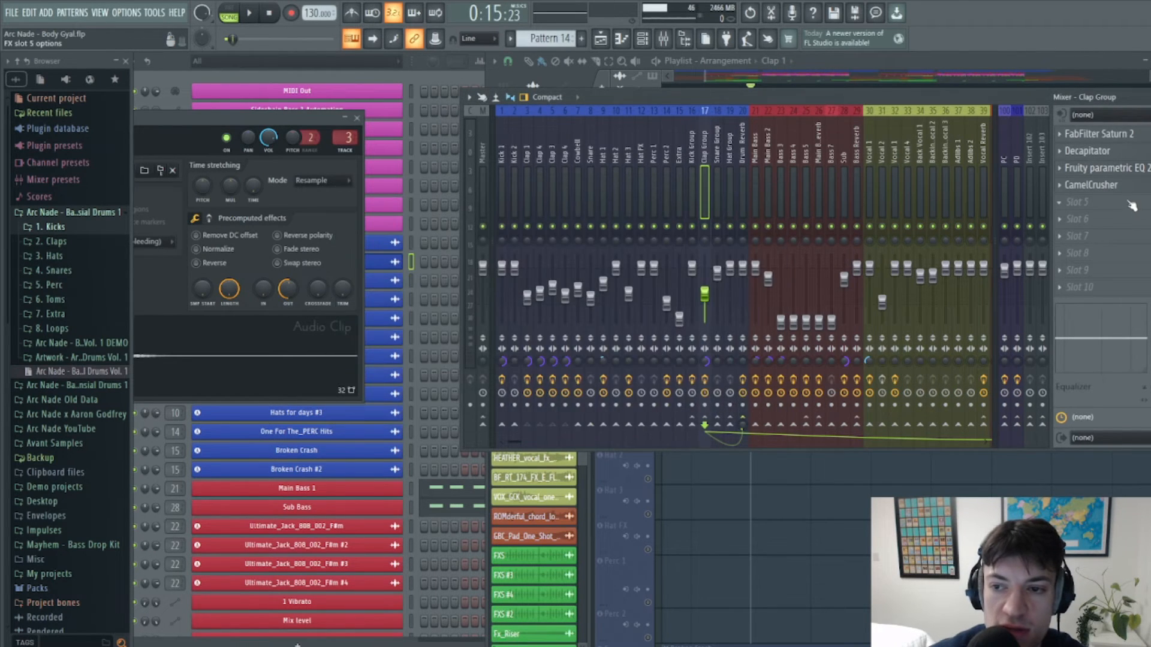
left_click(1091, 184)
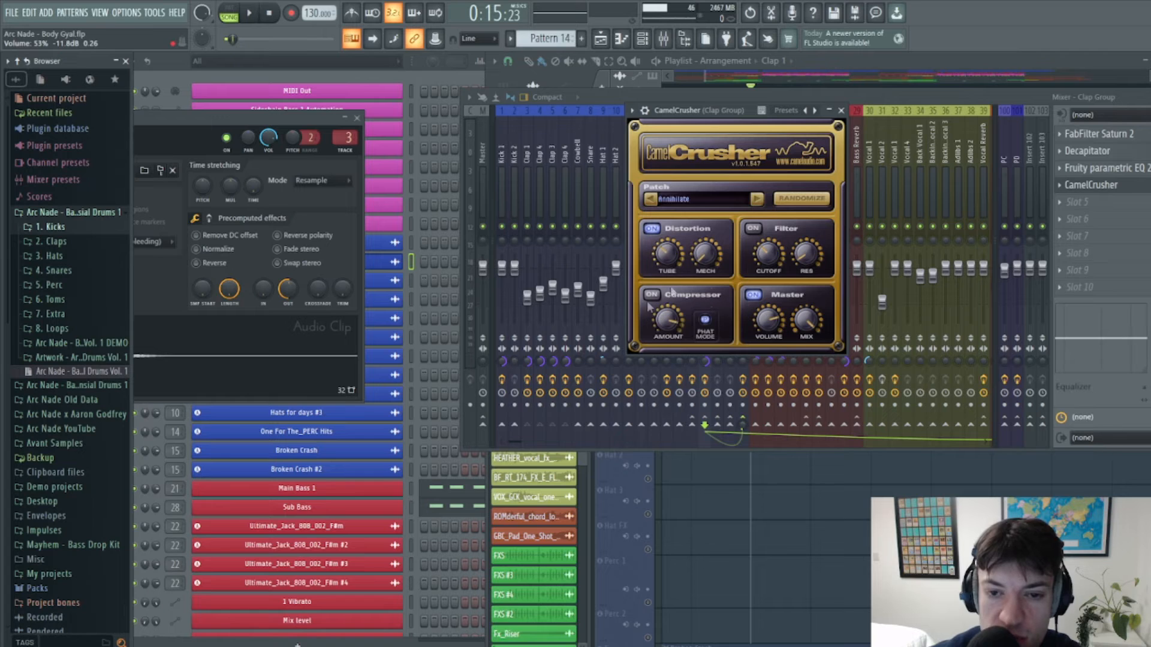
left_click(842, 111)
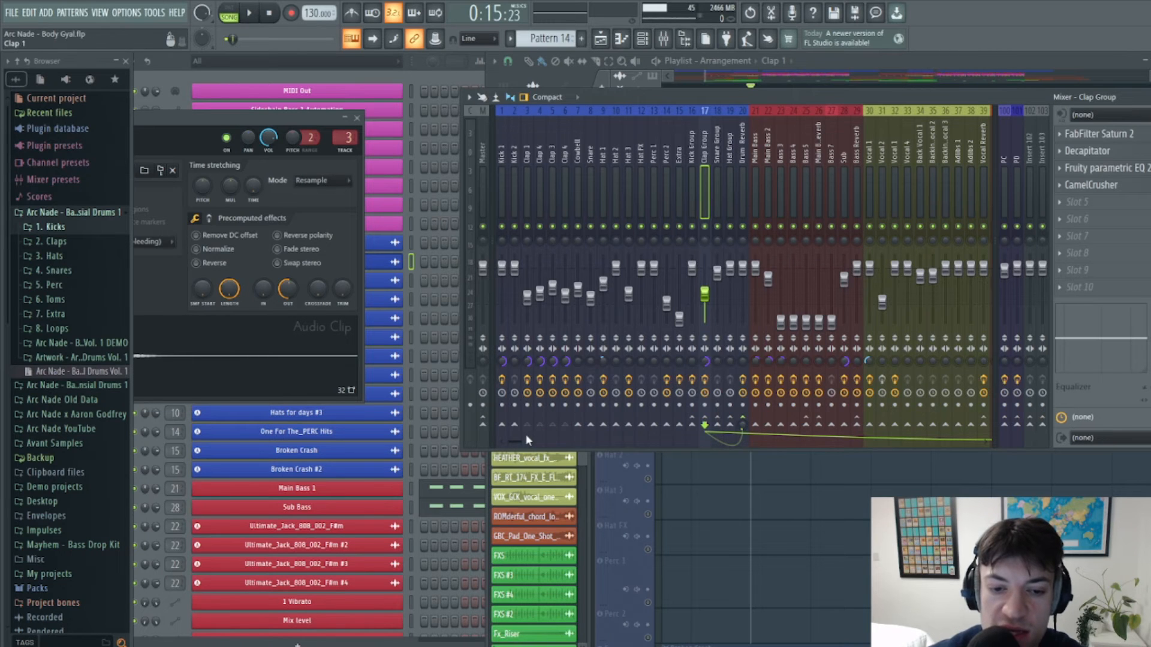
Follow the Clap Group's routing to the Drum Buss insert and inspect its FabFilter Saturn, FabFilter Pro-L and Sausage Fattener settings
left_click_drag(519, 441, 668, 447)
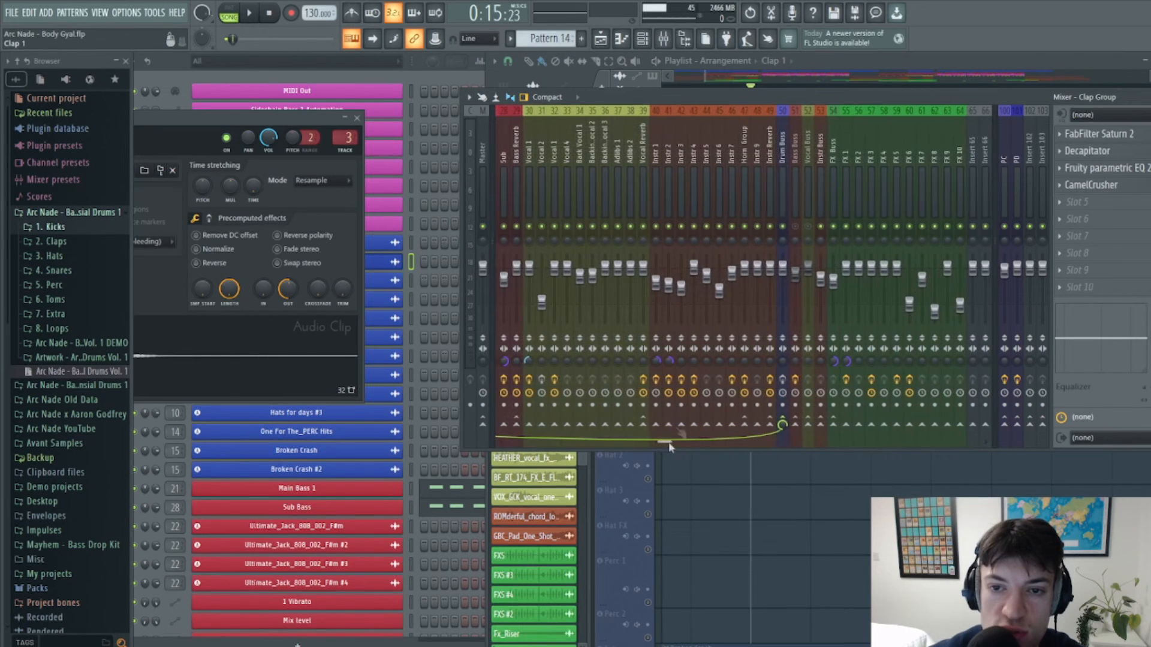
left_click(780, 157)
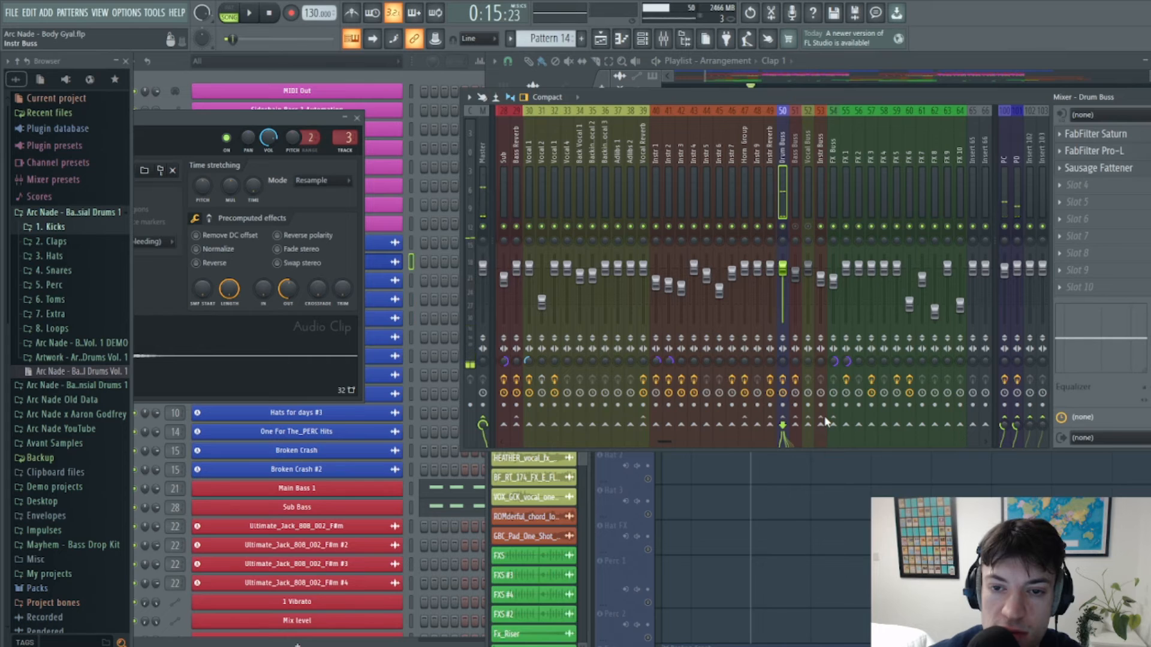
left_click(1123, 137)
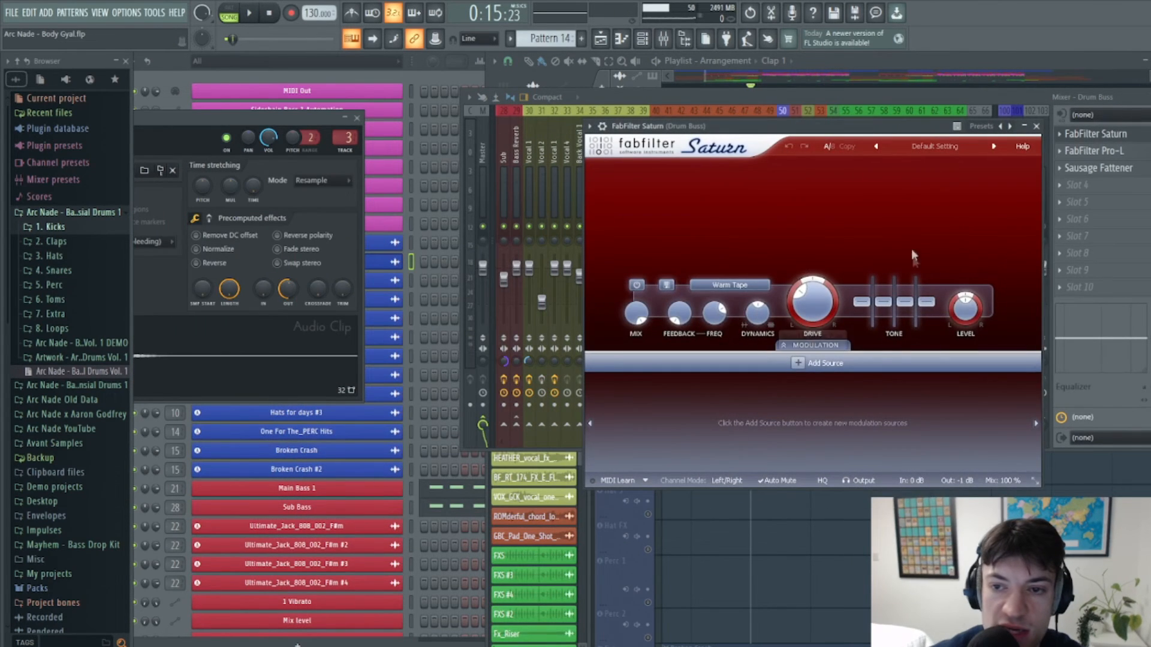
left_click(1036, 126)
left_click(1121, 155)
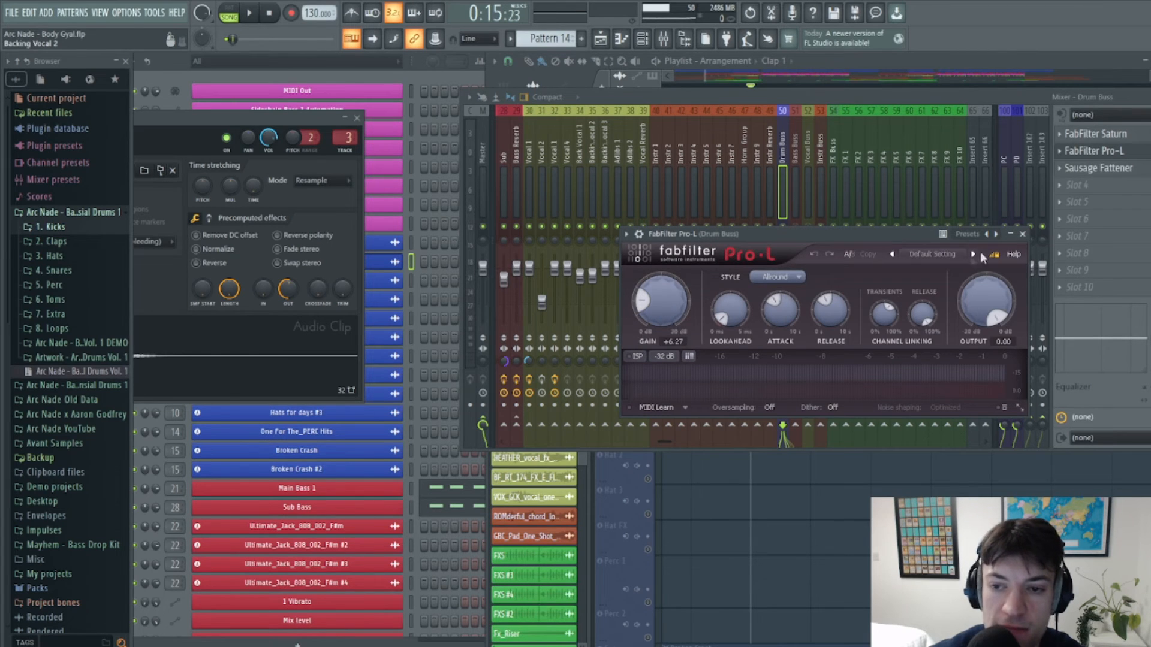
left_click(1022, 233)
left_click(1118, 169)
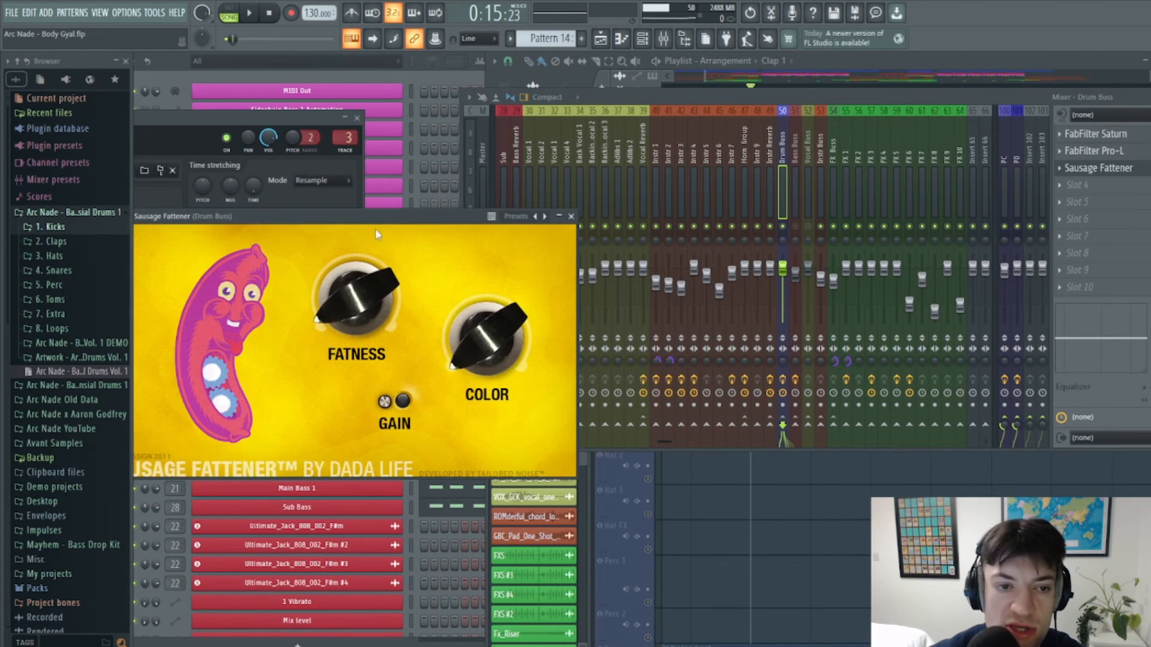
left_click_drag(376, 216, 714, 194)
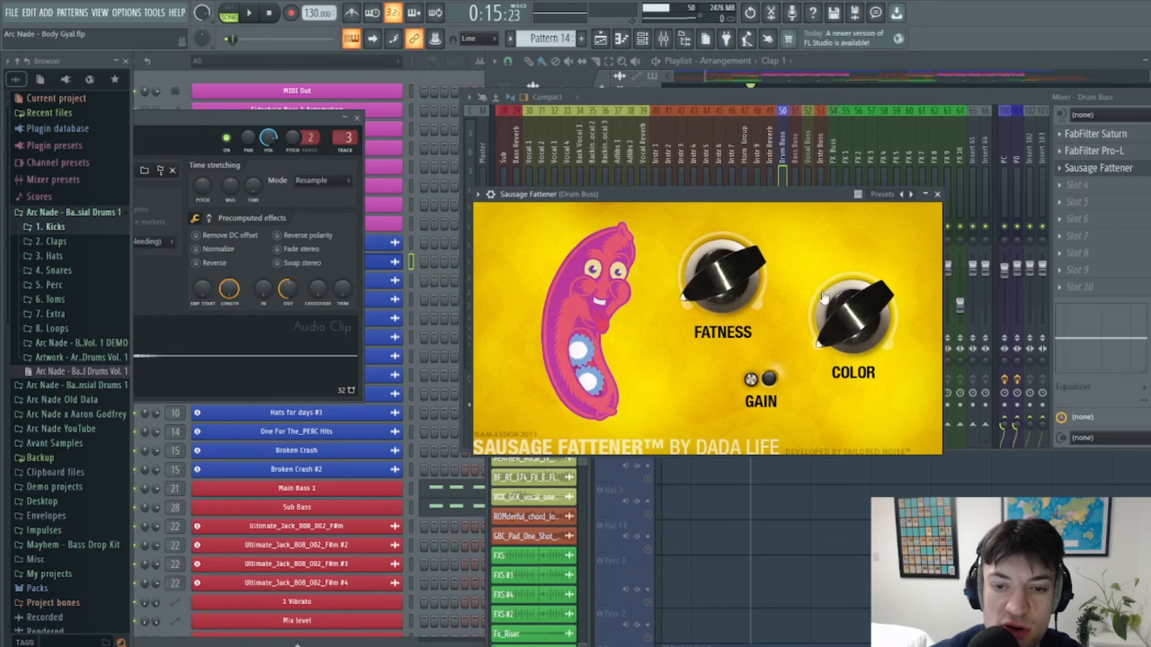
left_click(938, 194)
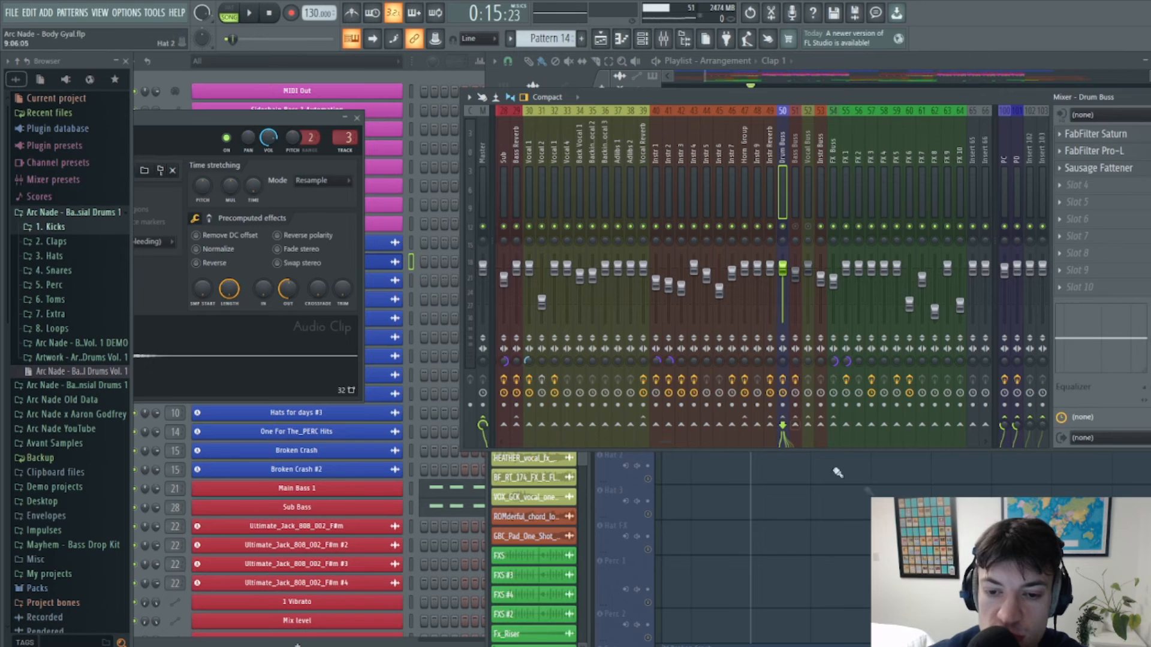
Inspect CLA-2A Stereo on the PC insert and Saturn 2 on the PD insert, and audition the claps through the Drum Buss
left_click(1004, 169)
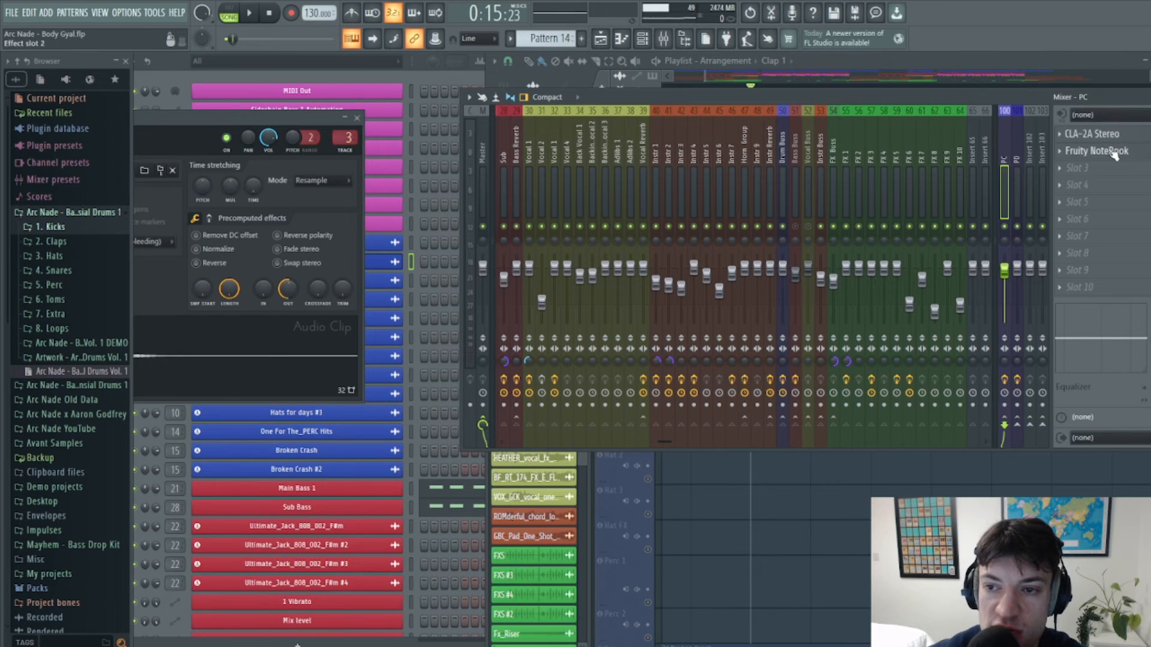
left_click(1127, 135)
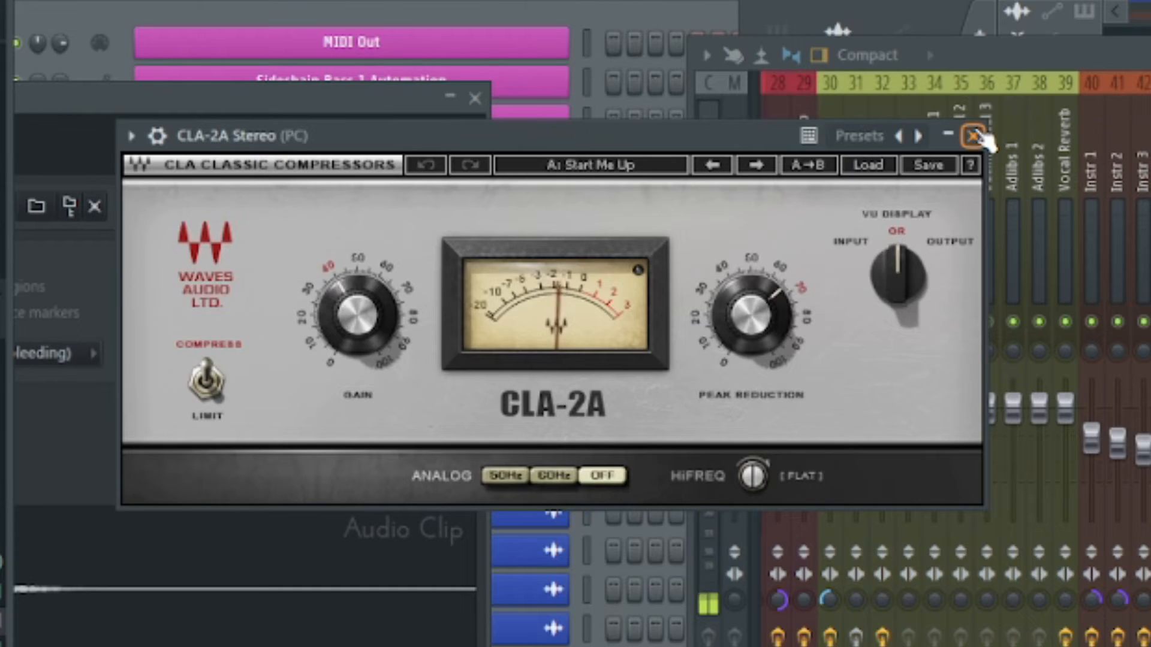
left_click(599, 137)
left_click(1018, 159)
left_click(1098, 134)
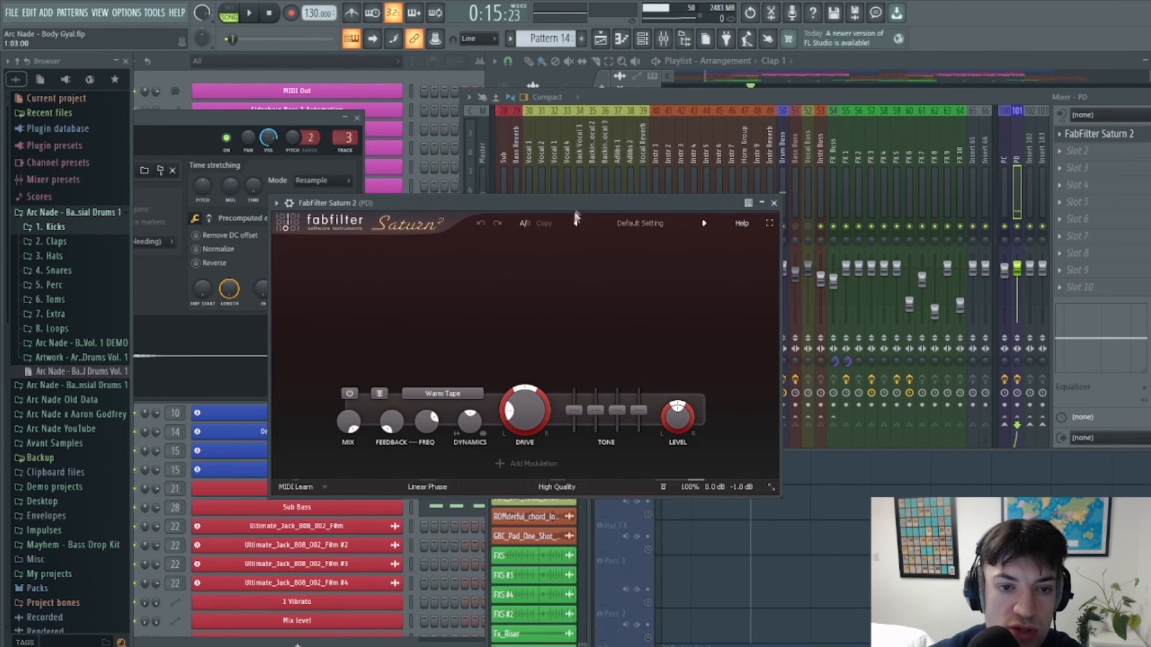
left_click_drag(580, 202, 616, 187)
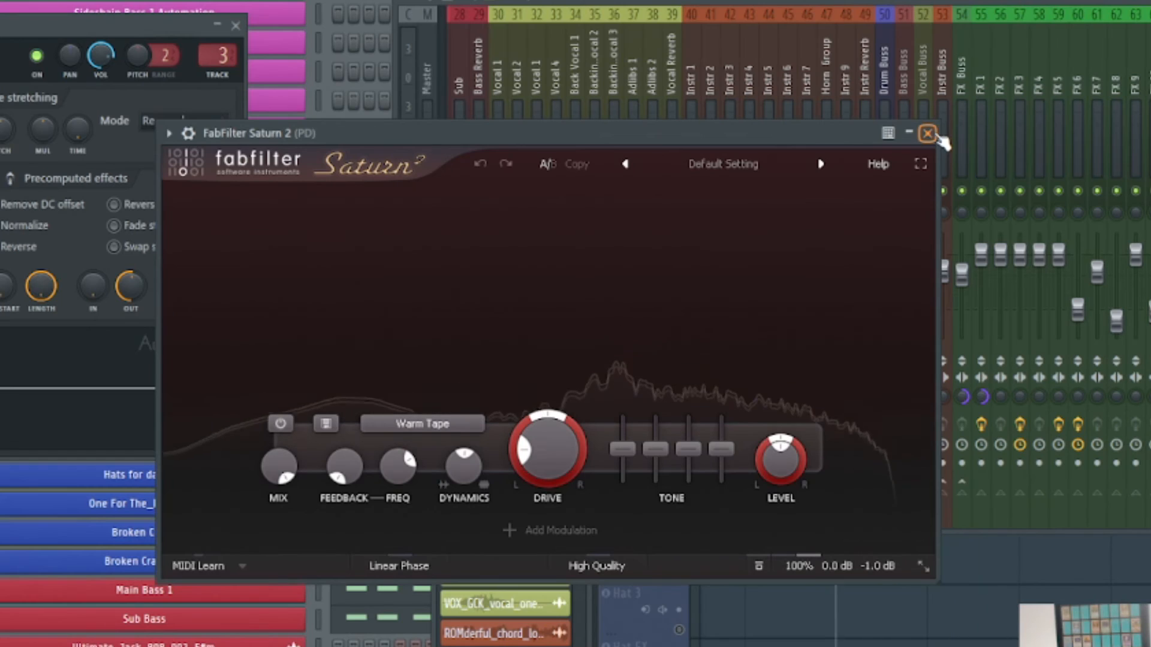
left_click(927, 133)
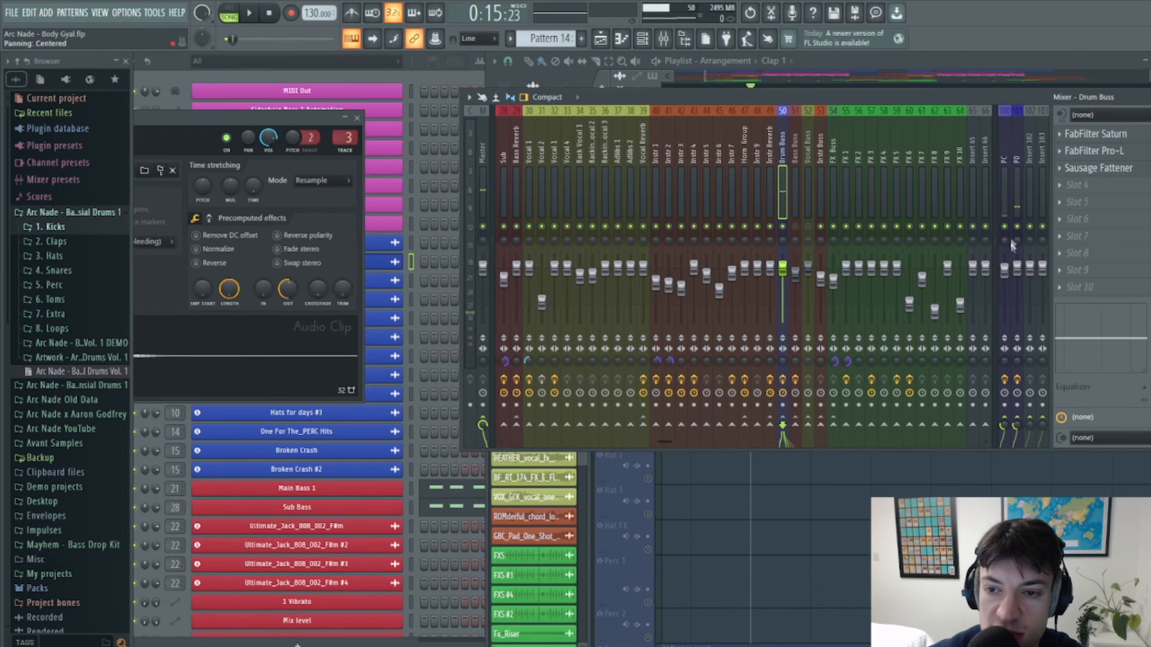
key("space")
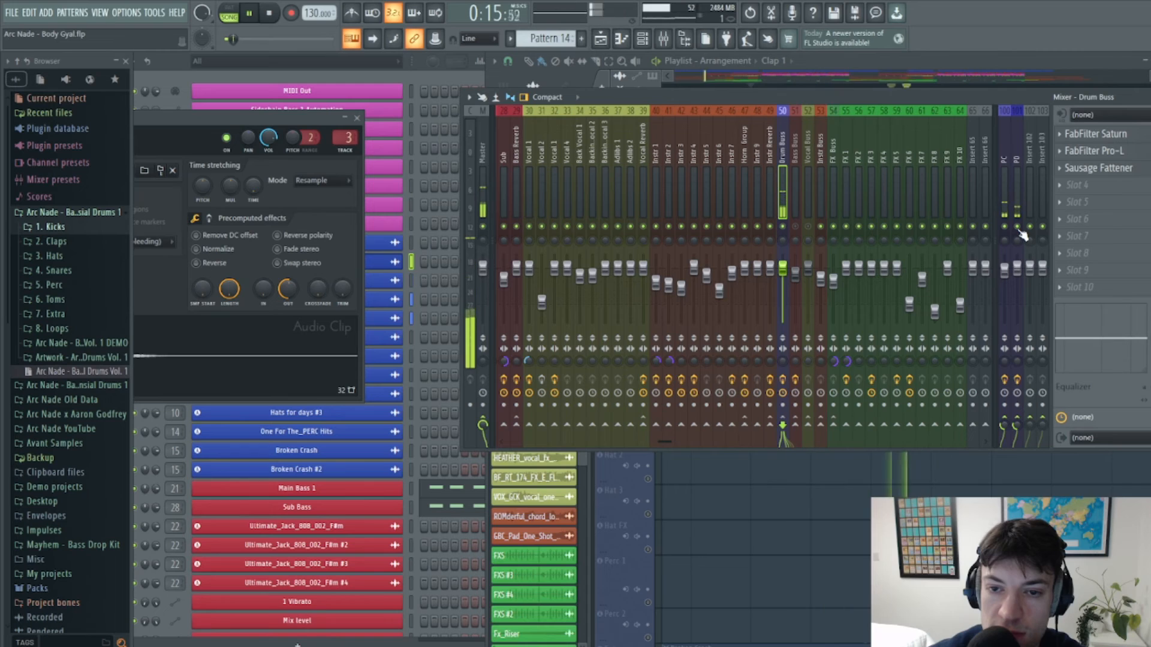
key("space")
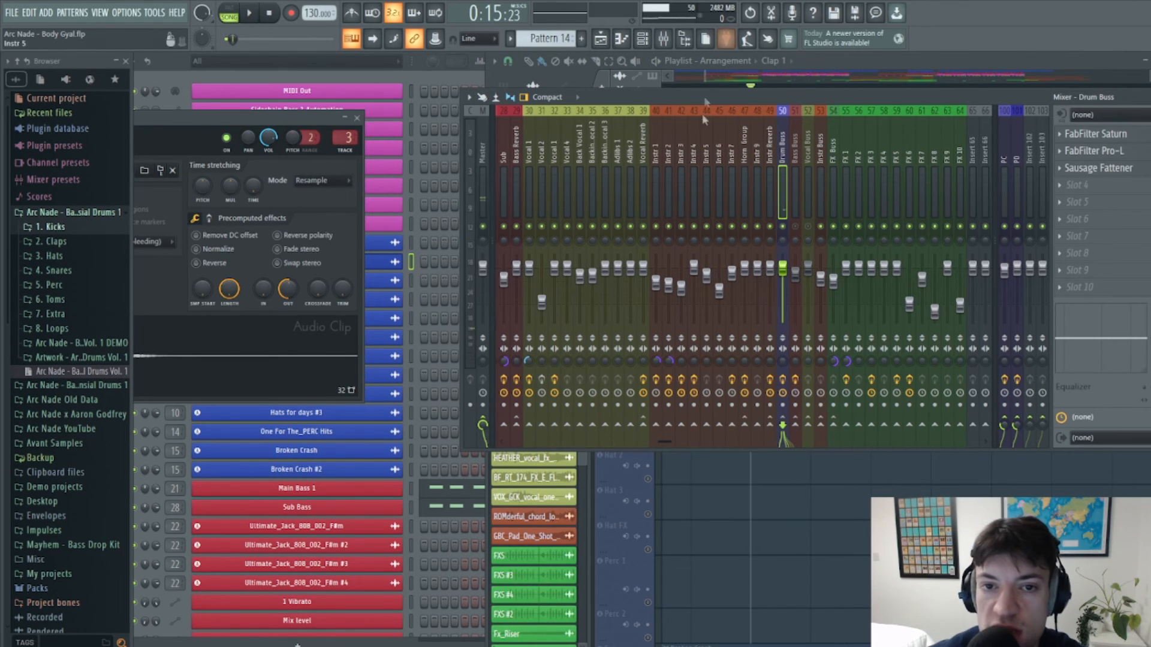
Move the song position slightly earlier than the first claps in the playlist and reselect the Clap Group insert in the mixer
left_click_drag(703, 79, 707, 76)
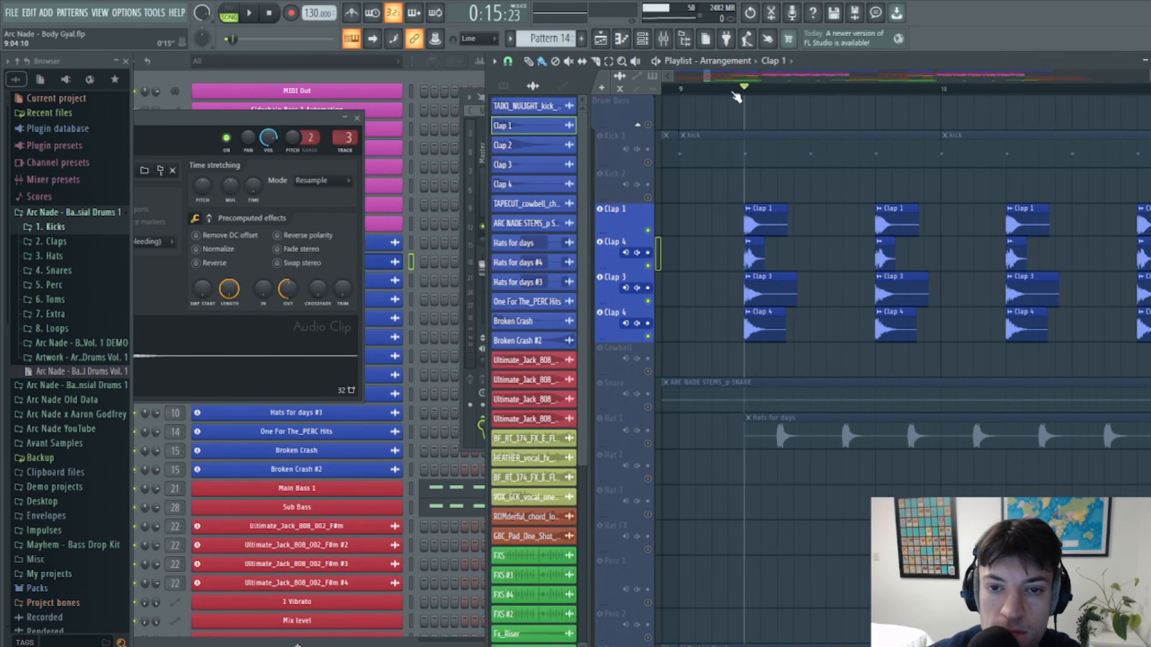
key("space")
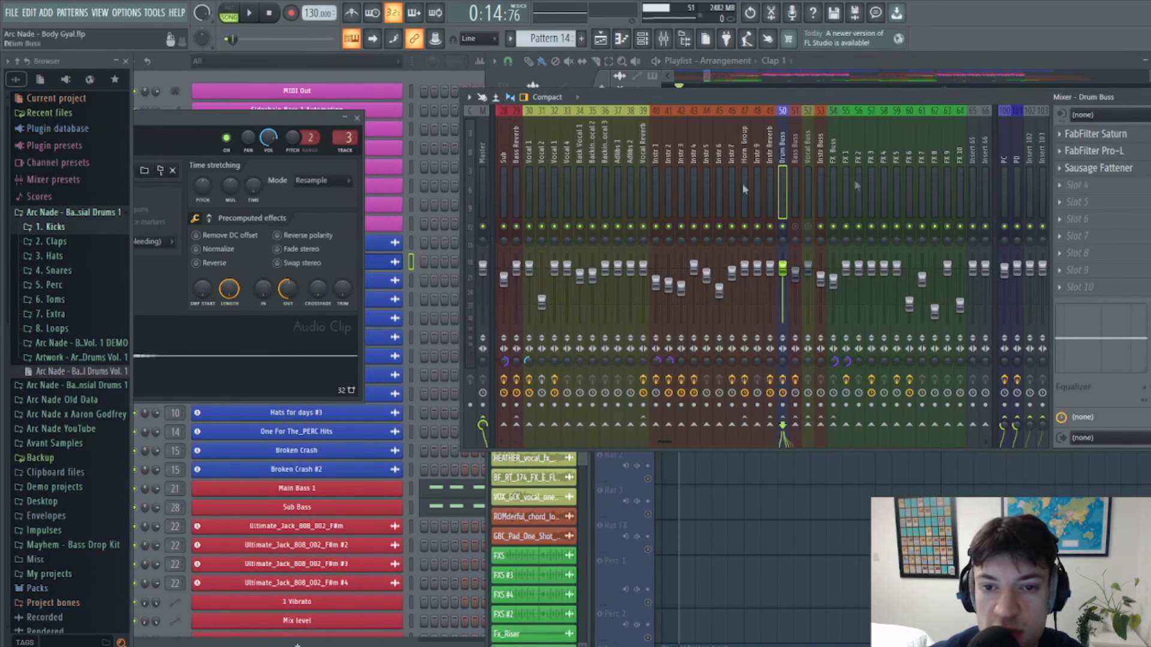
left_click(504, 183)
scroll(480, 174, "up", 5)
left_click(704, 174)
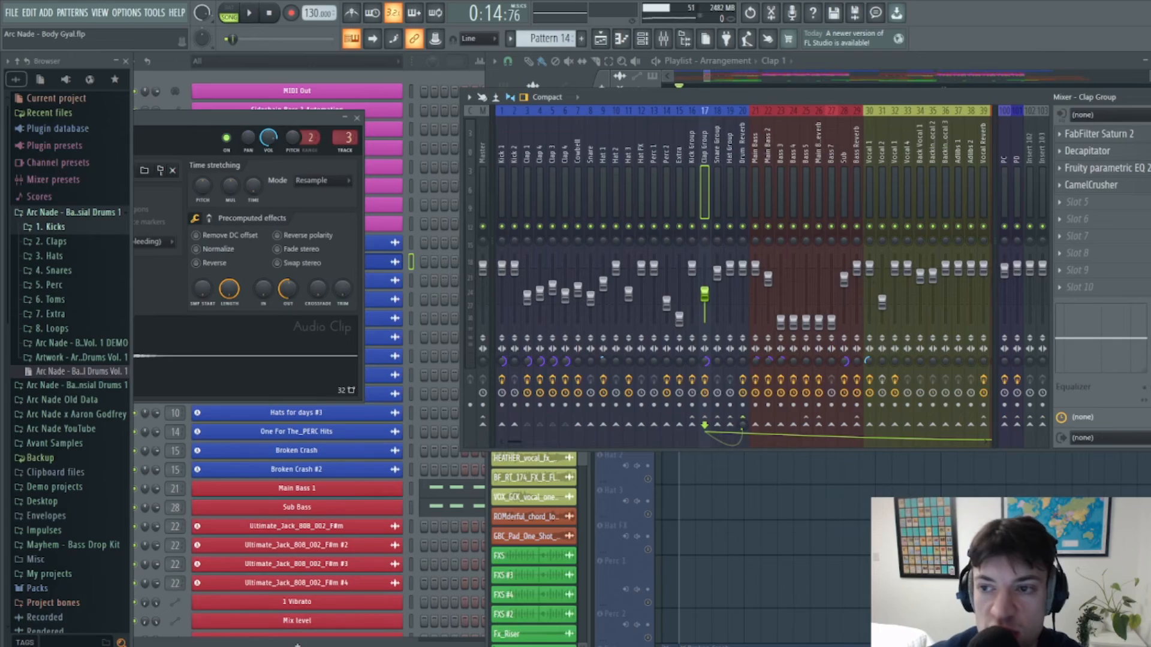